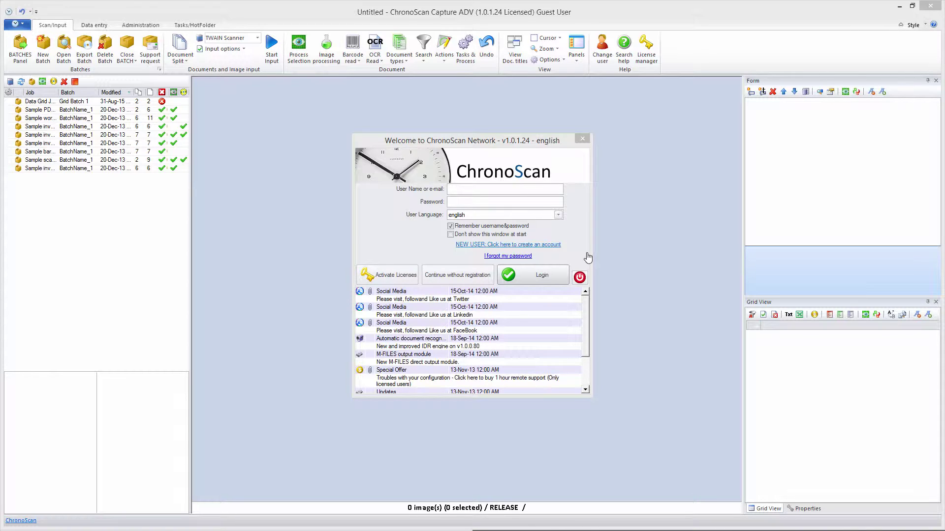
Step: Switch to the Barcode Split folder in File Explorer and examine the barcodes on 01.TIF and 13.TIF
key(alt+Tab)
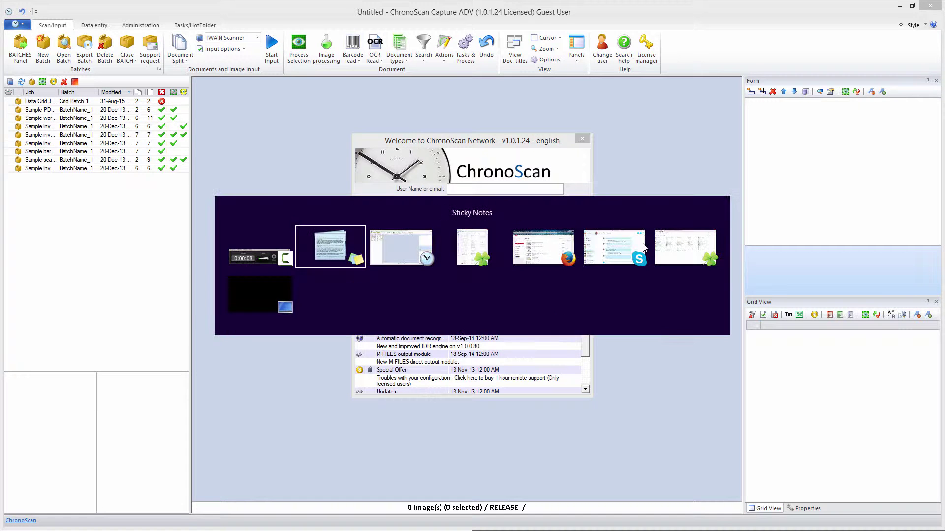
key(alt+Tab)
key(alt+Tab)
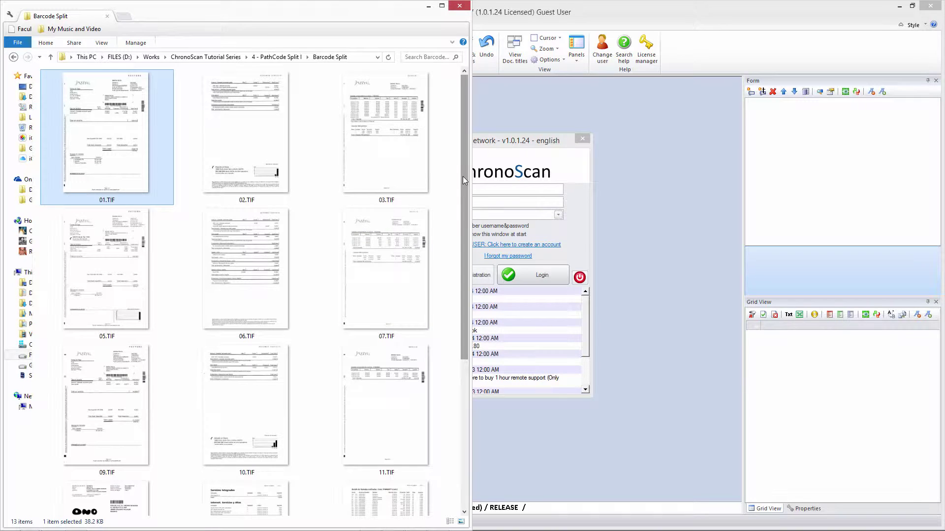
drag(462, 176, 457, 331)
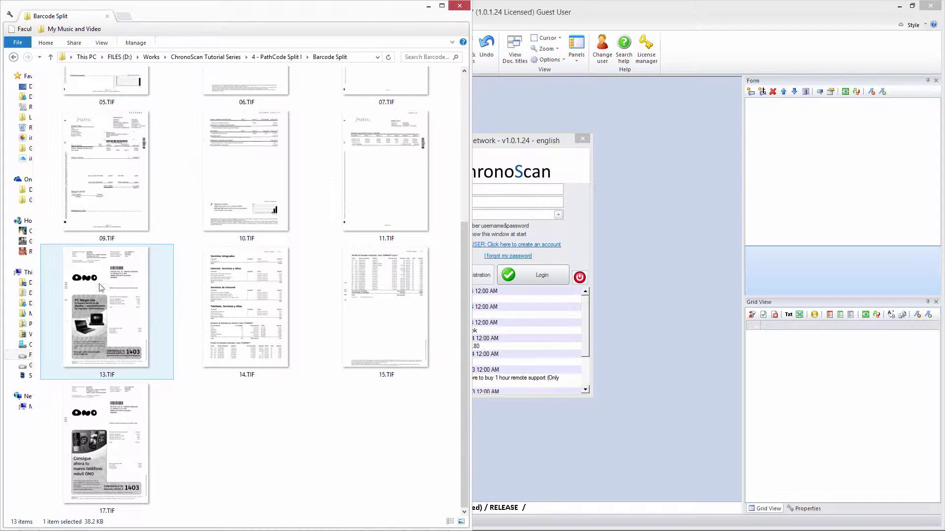
drag(464, 282, 435, 129)
double_click(95, 142)
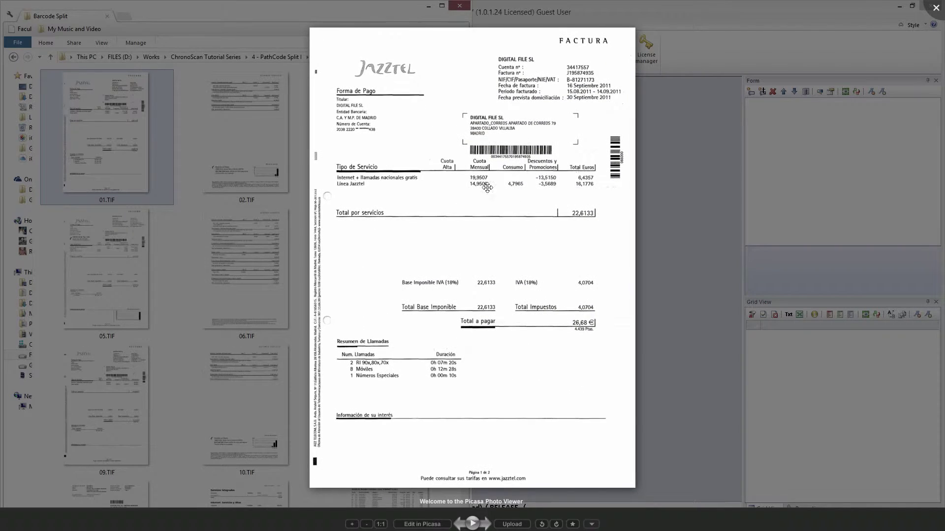
key(Escape)
scroll(464, 237, down, 5)
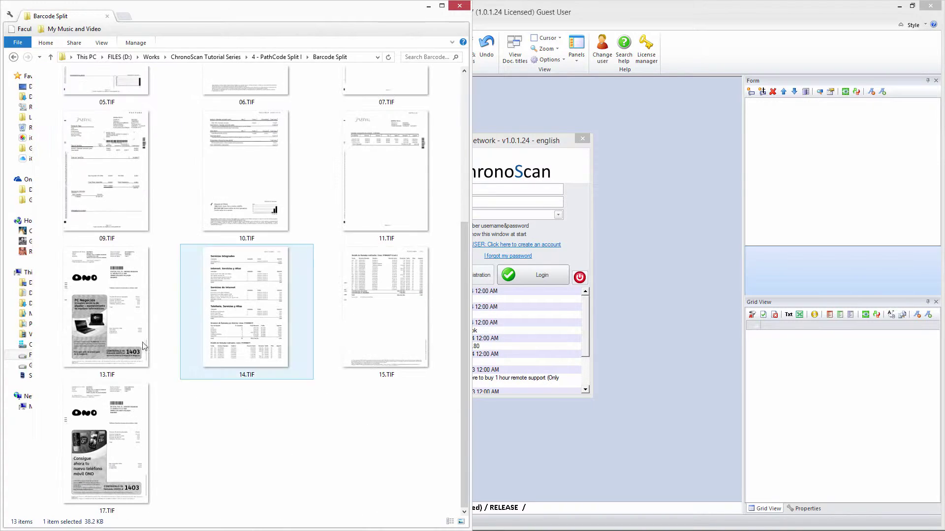
double_click(117, 300)
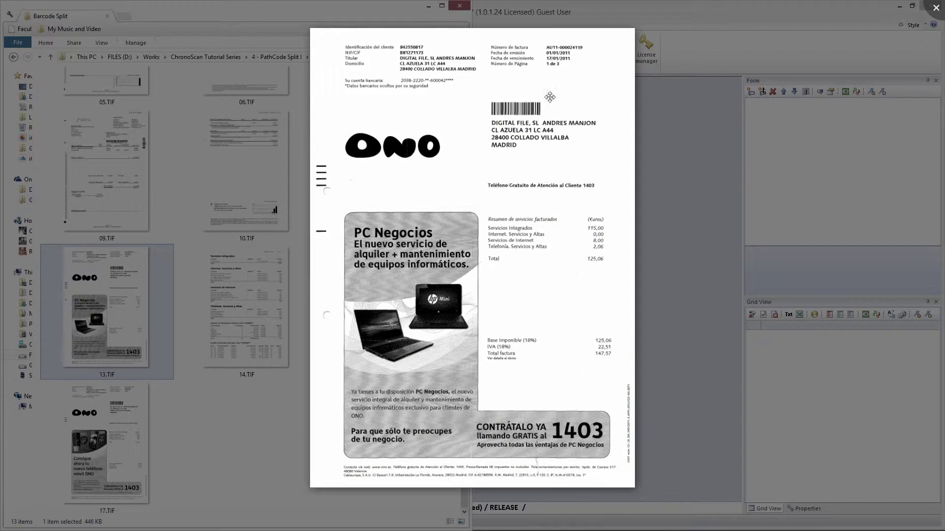
click(929, 7)
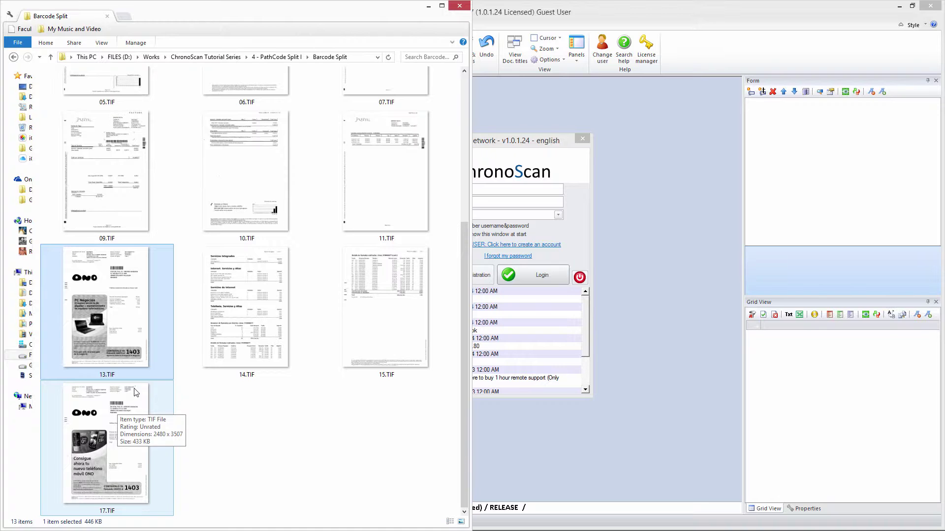
Step: Compare the barcodes on the invoice page 01.TIF with those on the detail page 03.TIF
drag(467, 367, 466, 196)
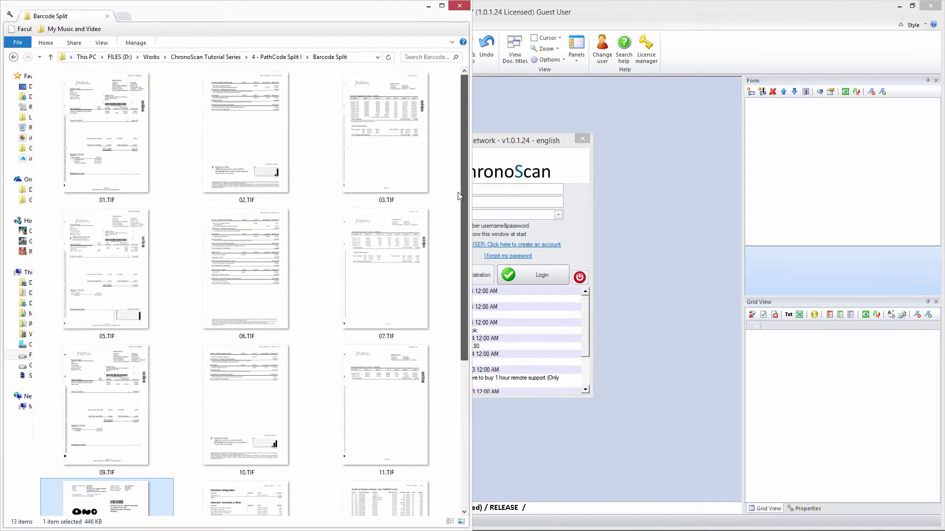
double_click(117, 139)
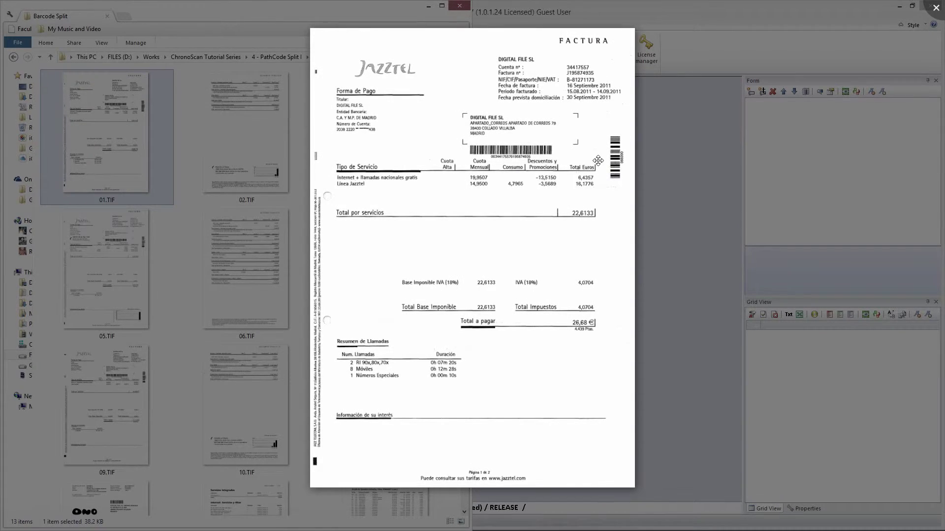
scroll(597, 166, up, 2)
click(935, 8)
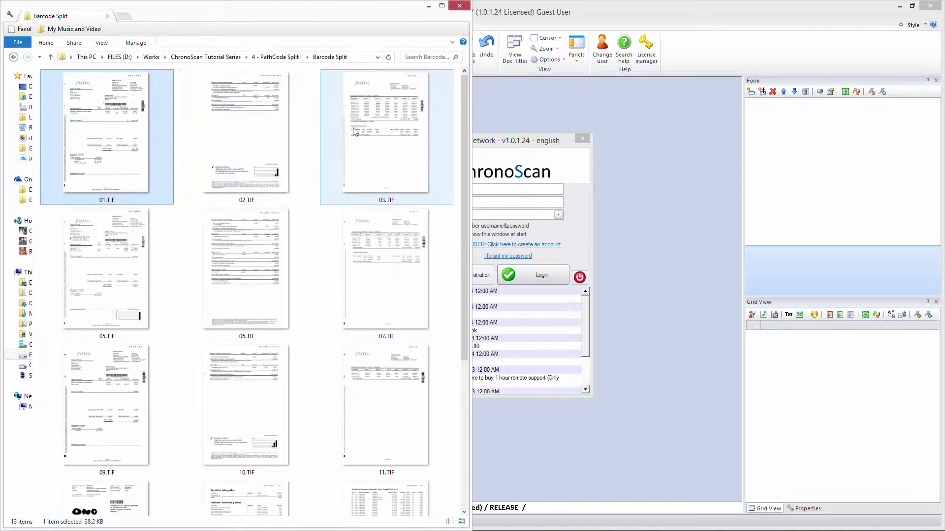
double_click(419, 116)
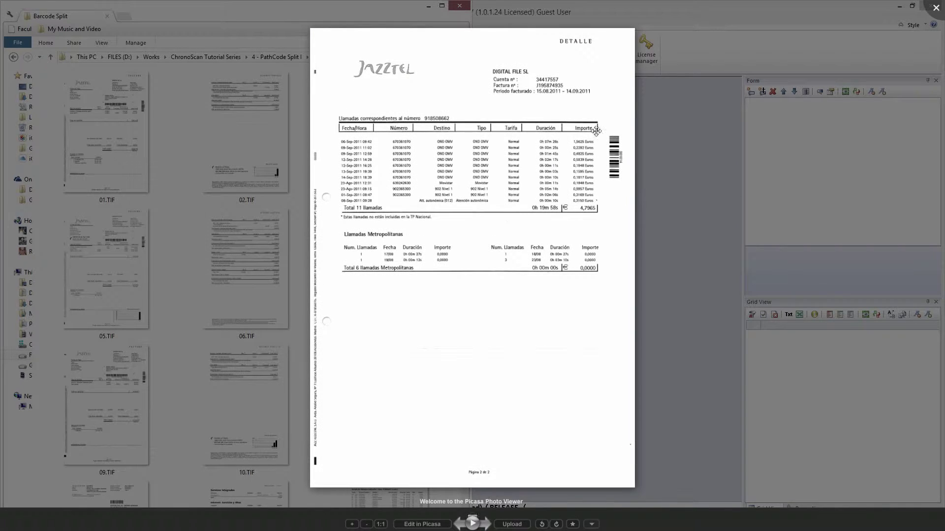
click(935, 8)
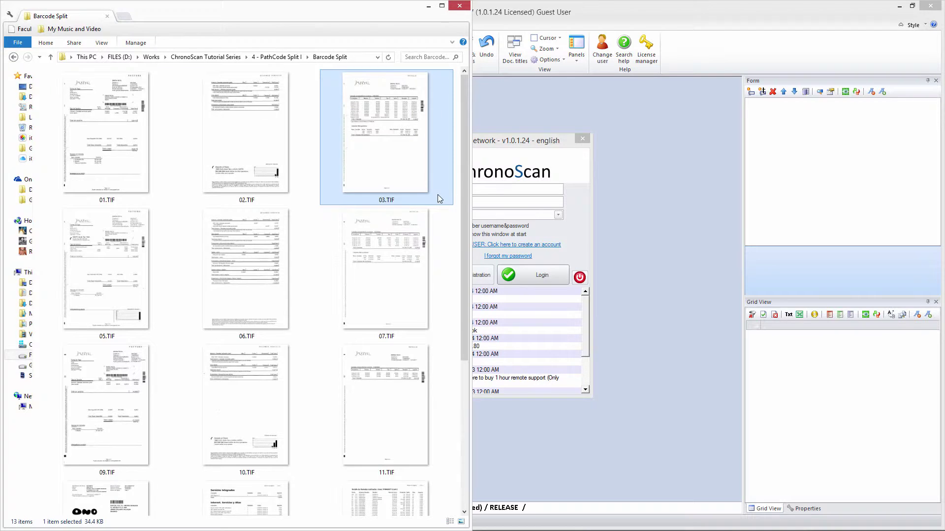
Step: Look through the folder's pages and compare the first-page barcodes of the Jazztel invoice 01.TIF and the ONO invoice 13.TIF
drag(464, 179, 456, 327)
scroll(452, 352, up, 3)
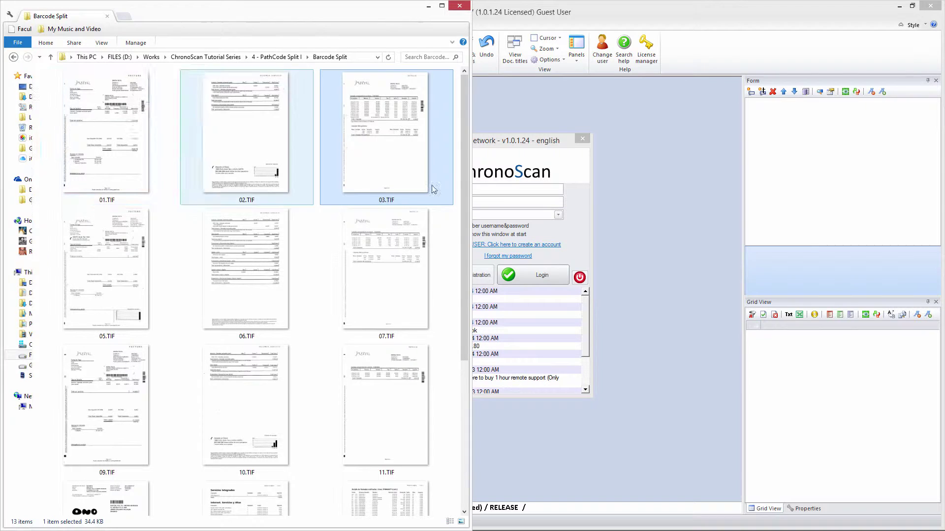
click(120, 126)
double_click(120, 127)
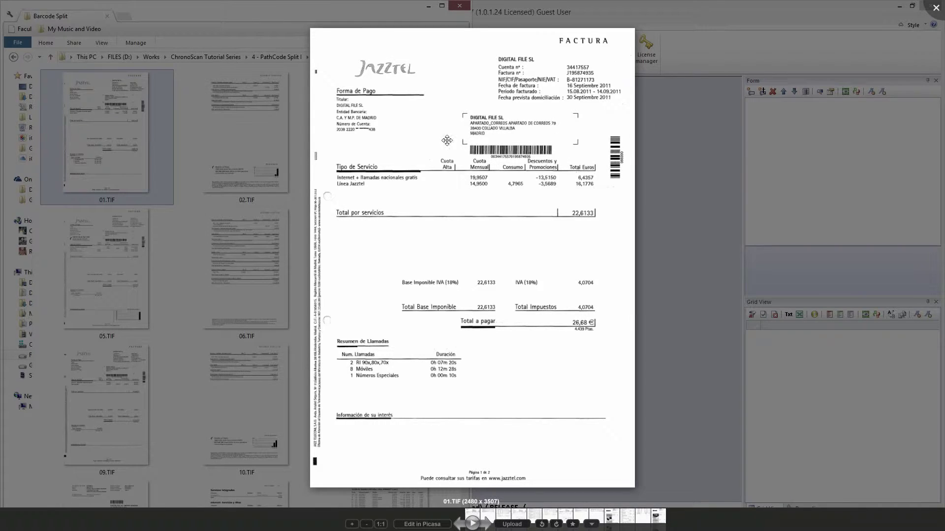
key(Escape)
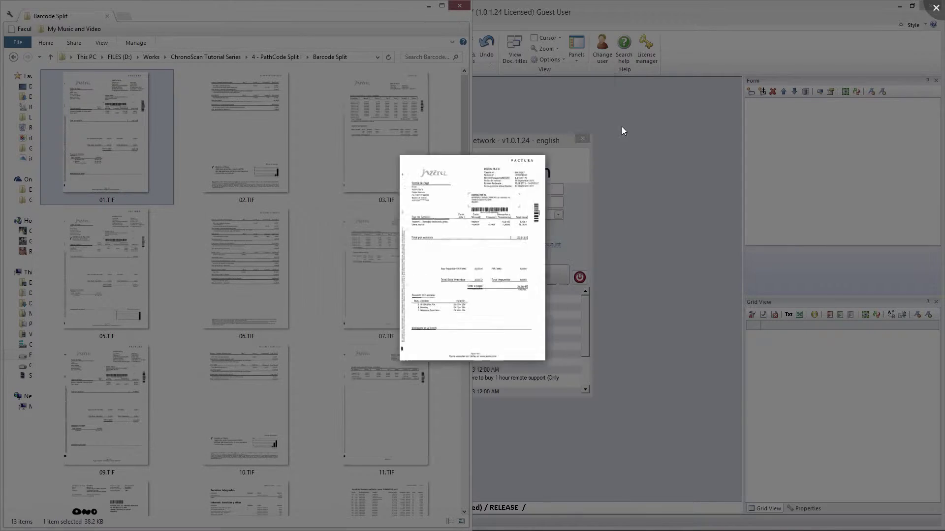
scroll(460, 232, down, 5)
double_click(106, 307)
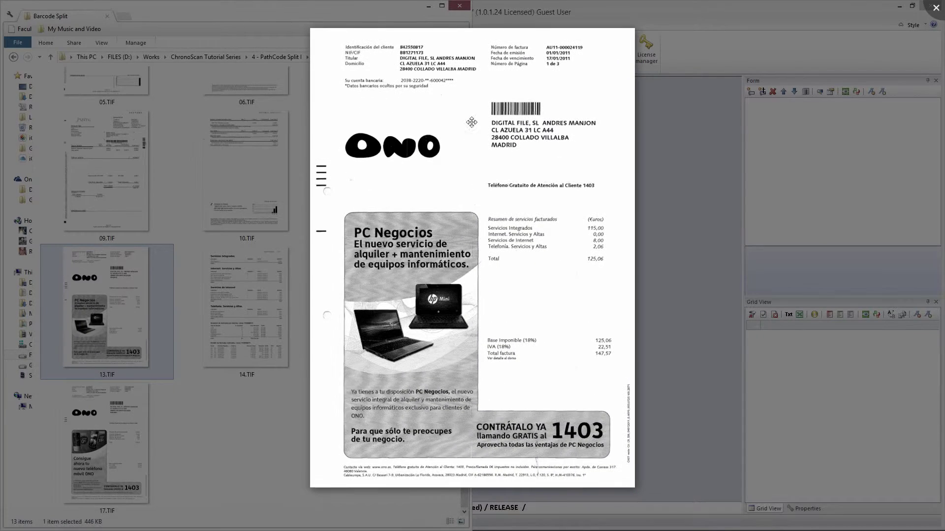
click(936, 7)
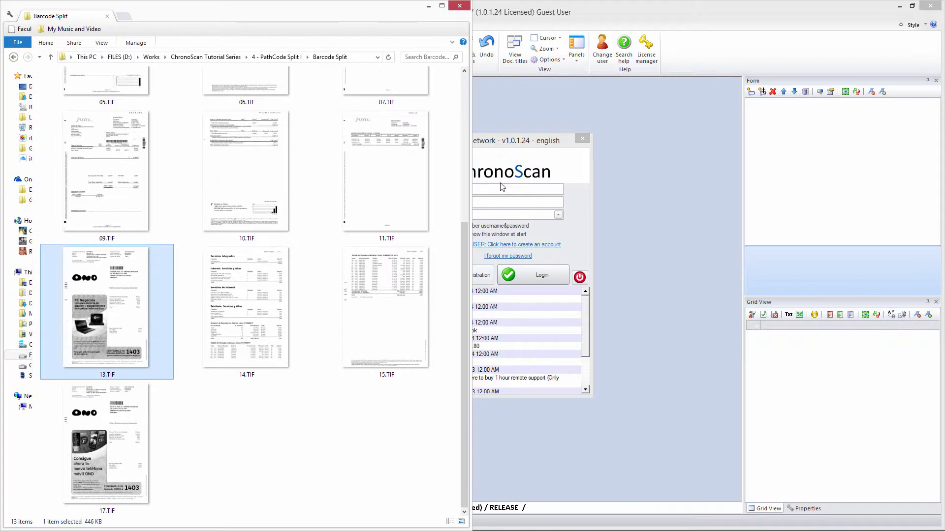
drag(462, 264, 475, 103)
Step: Switch to ChronoScan and continue without registration
click(498, 147)
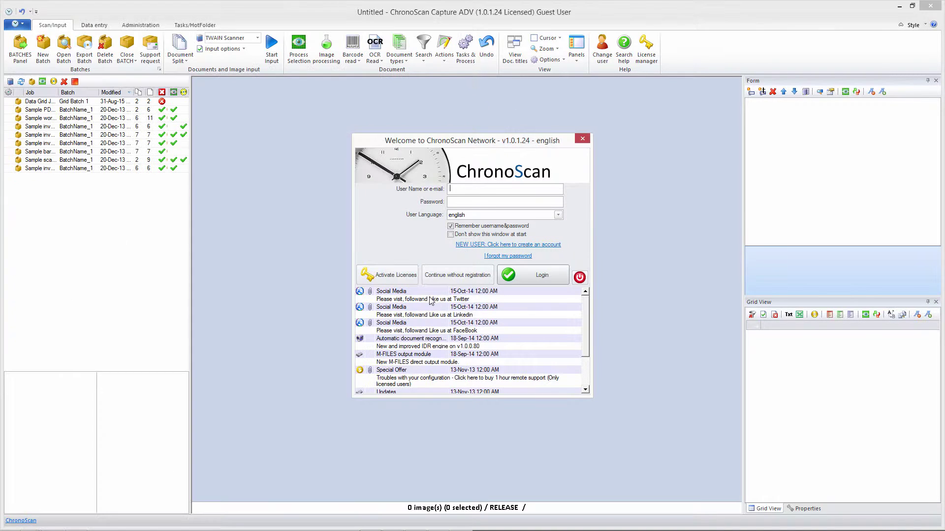
click(453, 276)
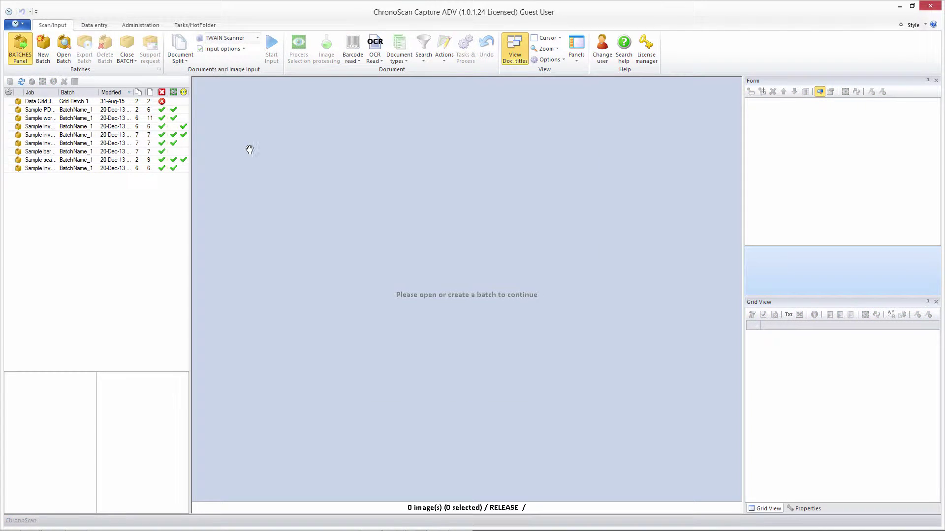
Step: Start the Job Wizard for a new batch and name the job type "Split using Barcode JOB"
click(43, 52)
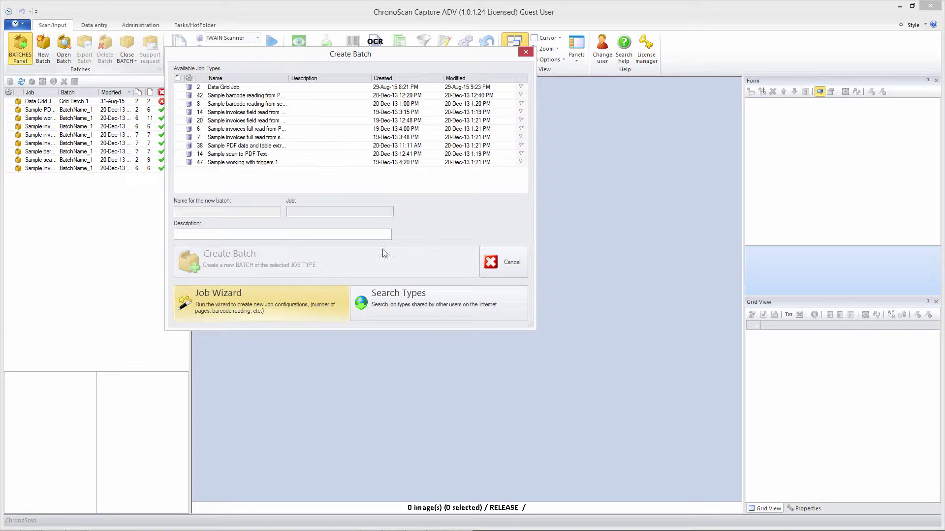
click(224, 300)
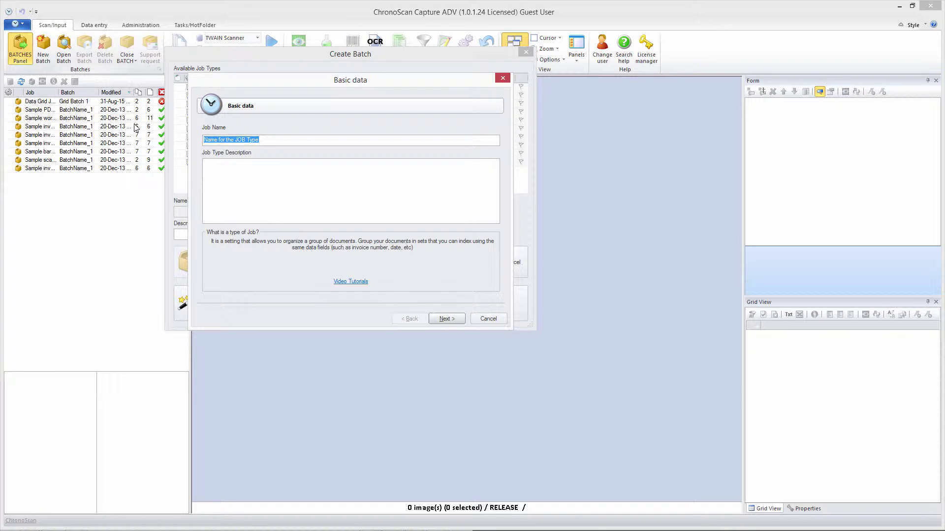
text(Split using Barcode JOB)
click(445, 319)
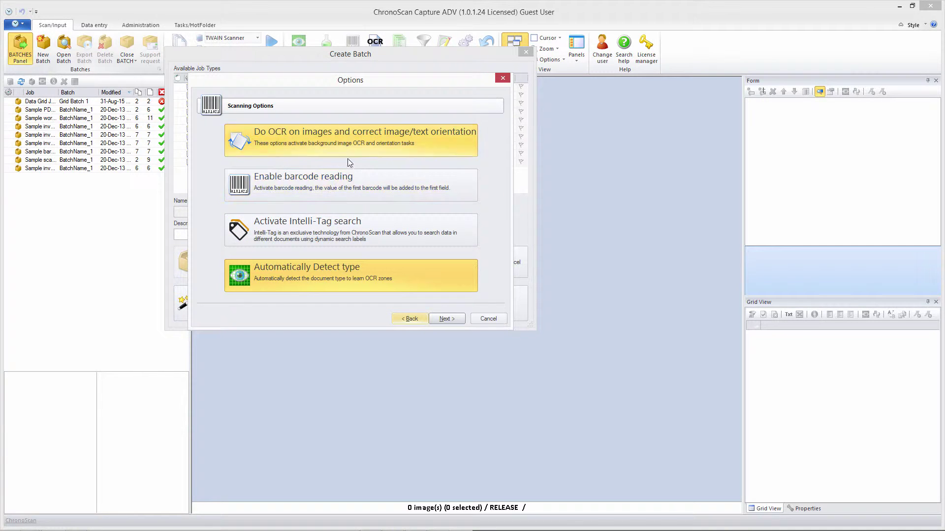
Step: Enable barcode reading for the job and set it to Multi-Image Documents with manual splitting
click(351, 185)
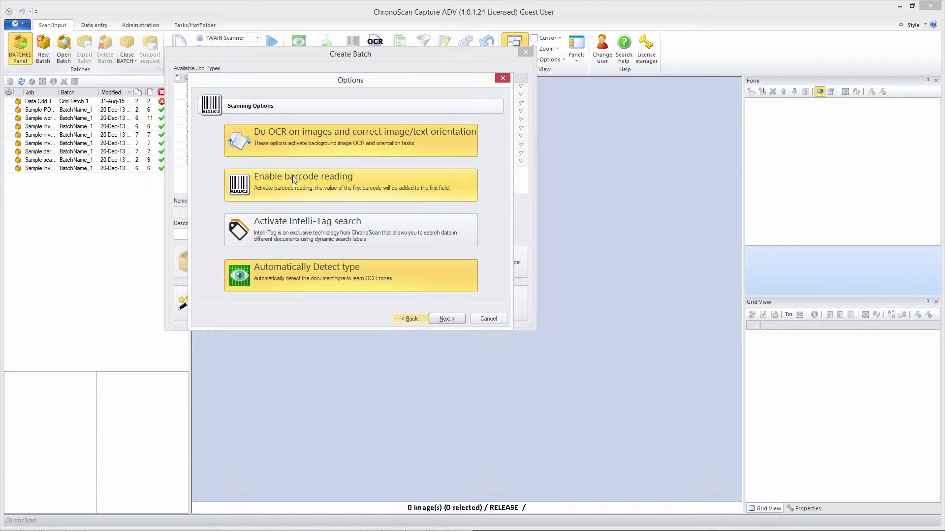
click(445, 319)
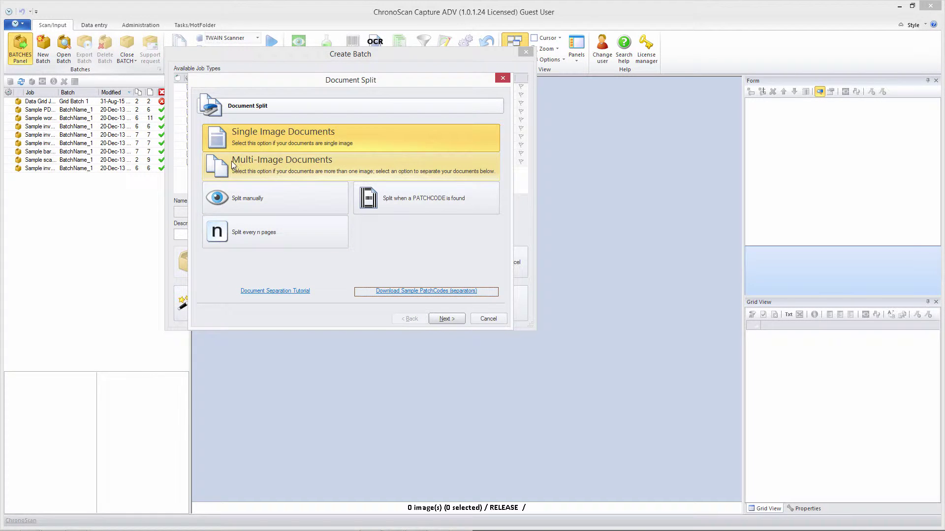
click(259, 166)
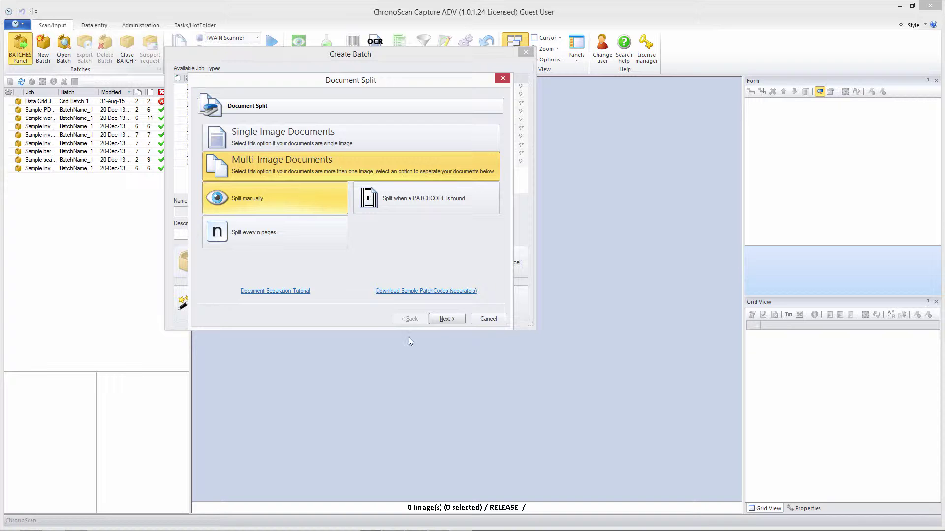
click(444, 319)
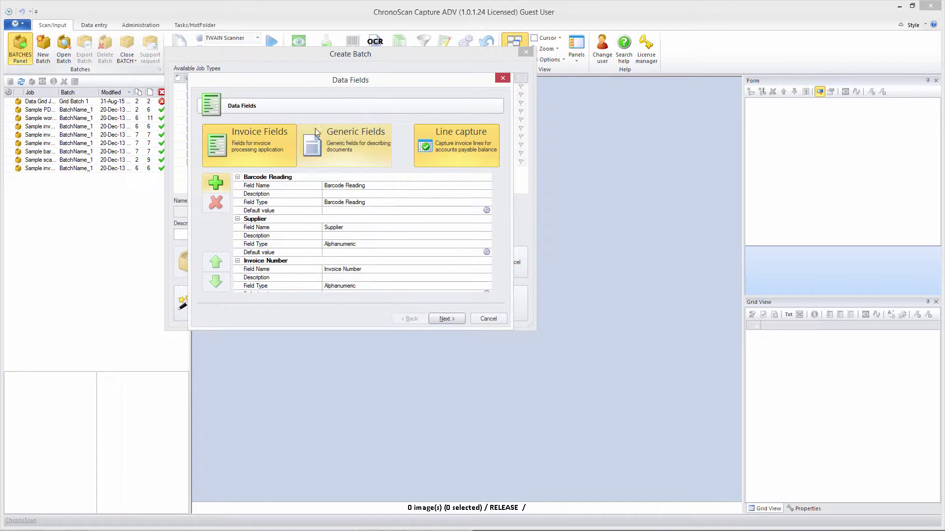
Step: Choose the Generic Fields set as the job's data fields
click(331, 147)
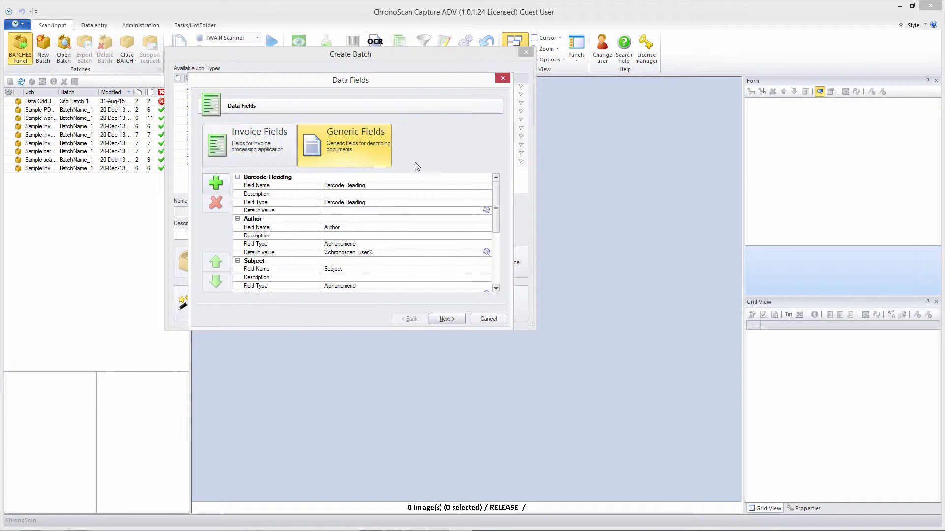
drag(497, 209, 495, 189)
click(342, 143)
click(446, 320)
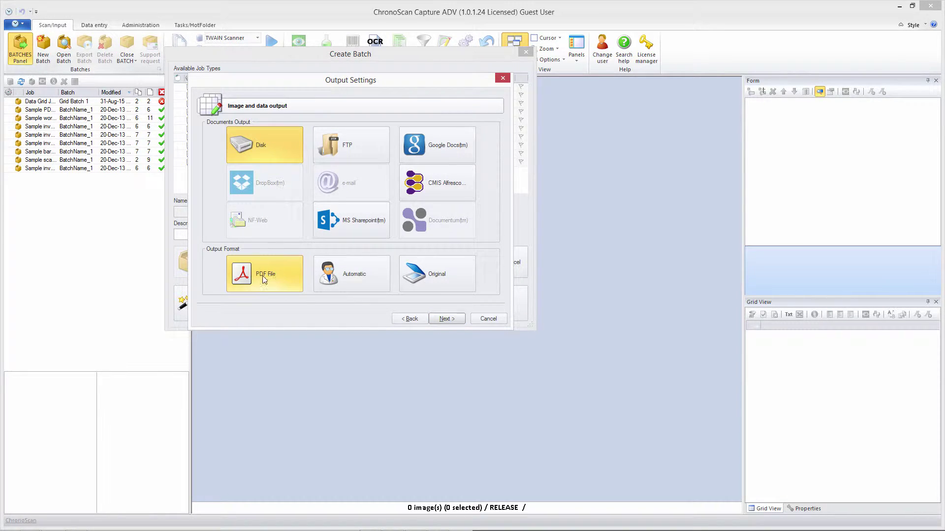
Step: Accept Disk output in PDF File format, review the split and barcode settings in the summary, and finish the job wizard
click(441, 320)
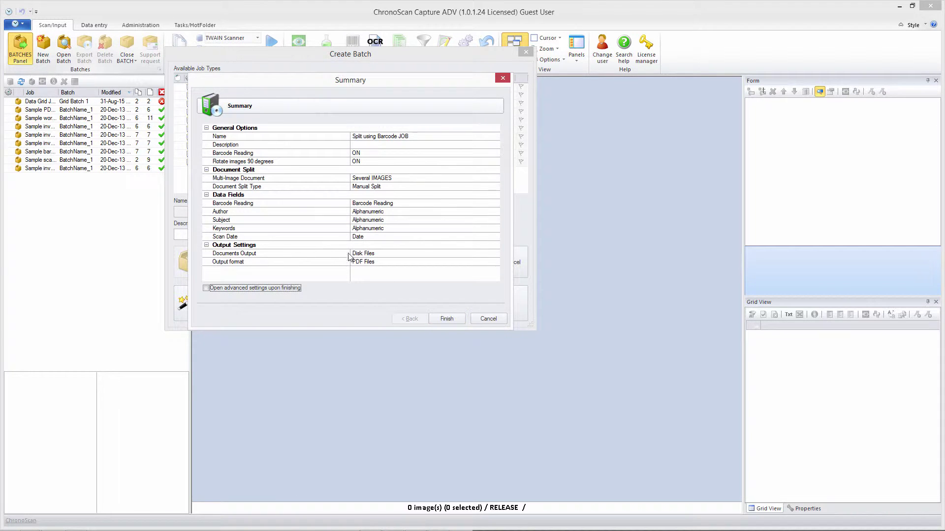
click(369, 179)
click(384, 187)
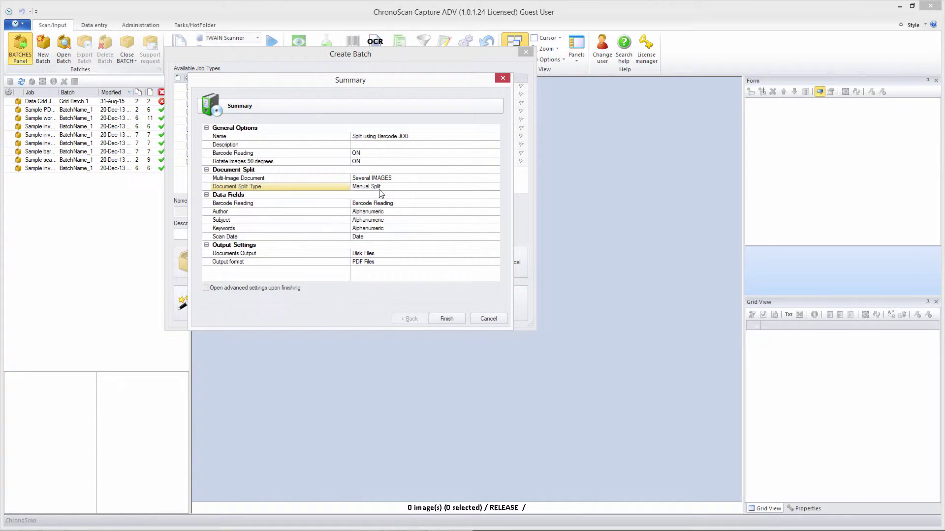
click(398, 204)
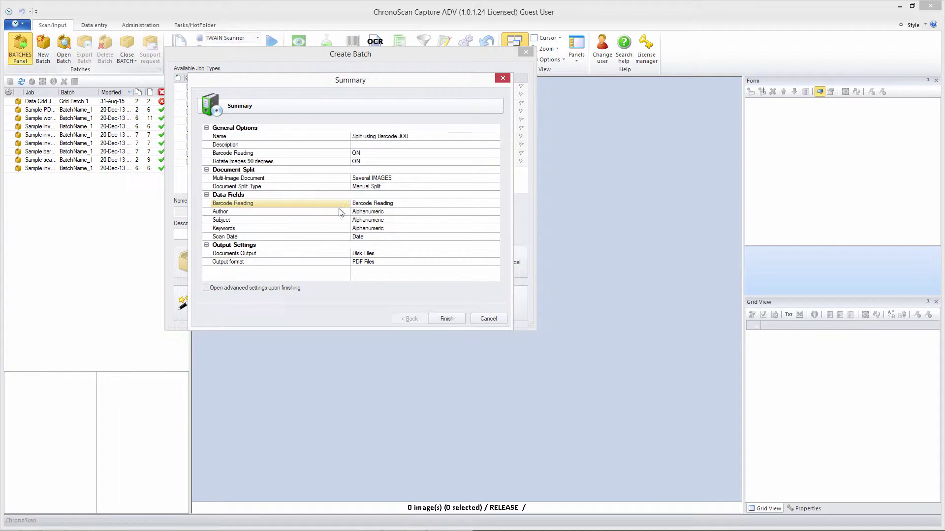
click(452, 319)
Step: Name the new batch "Barcode Split Batch 1" and create it from the Split using Barcode JOB type
click(221, 211)
drag(221, 211, 88, 204)
text(Barcode Split Batch 1)
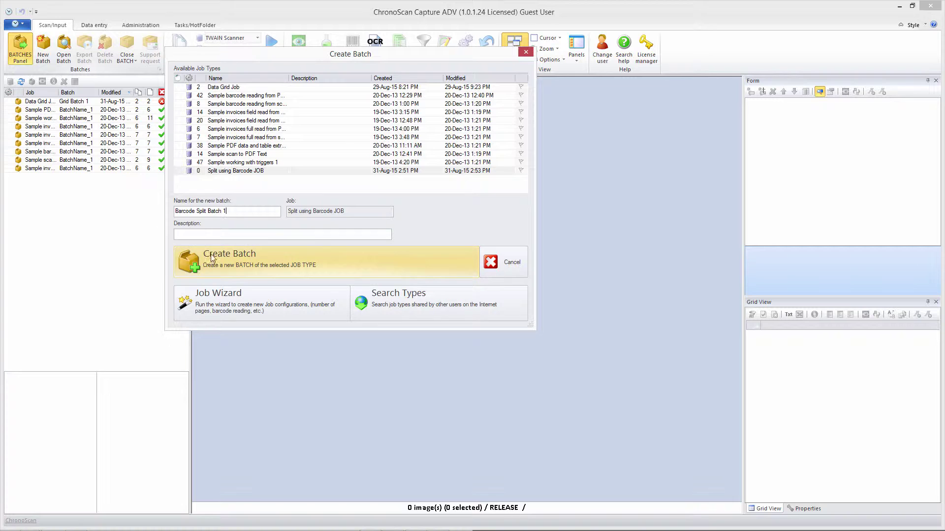
click(236, 255)
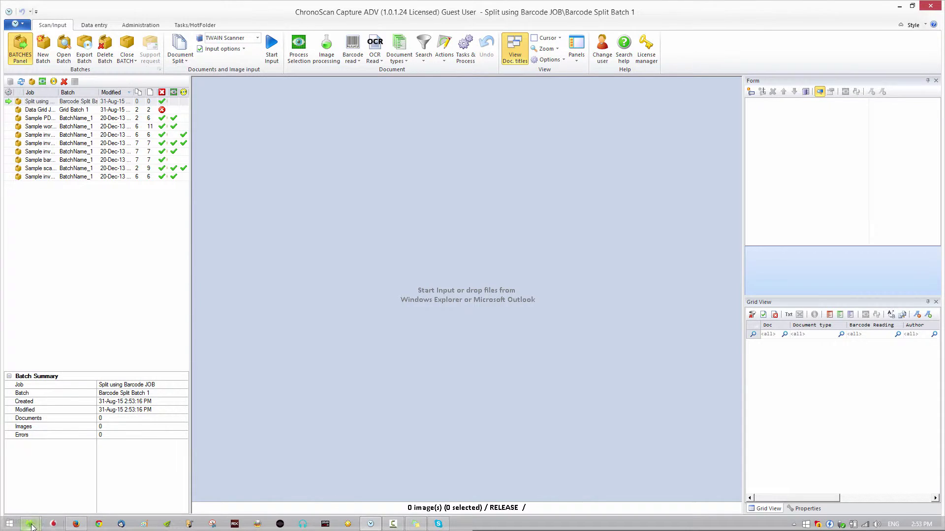
Step: Switch to the File Explorer window and look through the TIF invoice pages in the Barcode Split folder
mouse_move(31, 526)
click(160, 480)
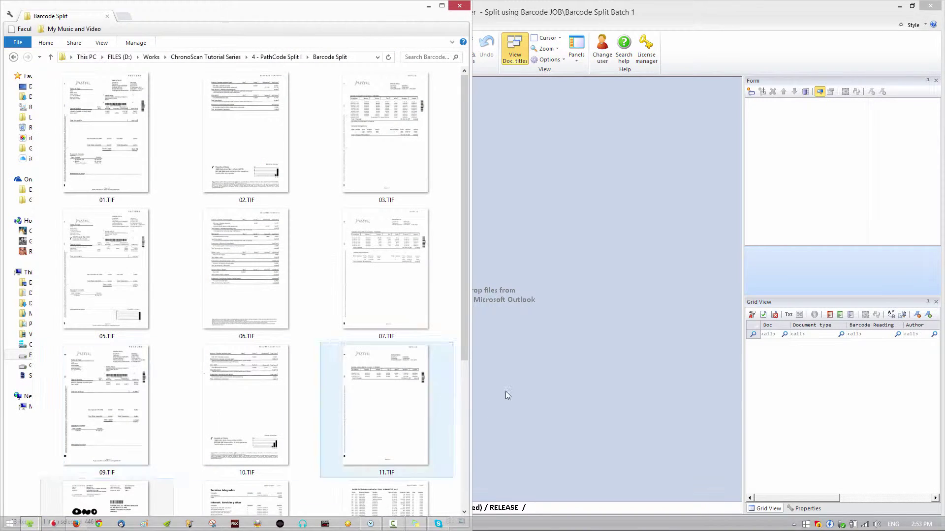
drag(466, 277, 457, 427)
drag(466, 370, 464, 404)
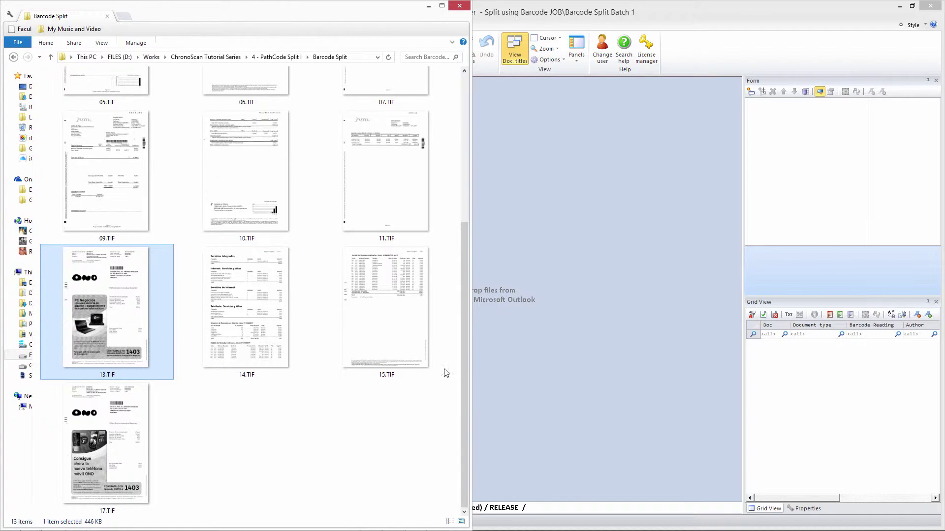
scroll(459, 220, up, 1)
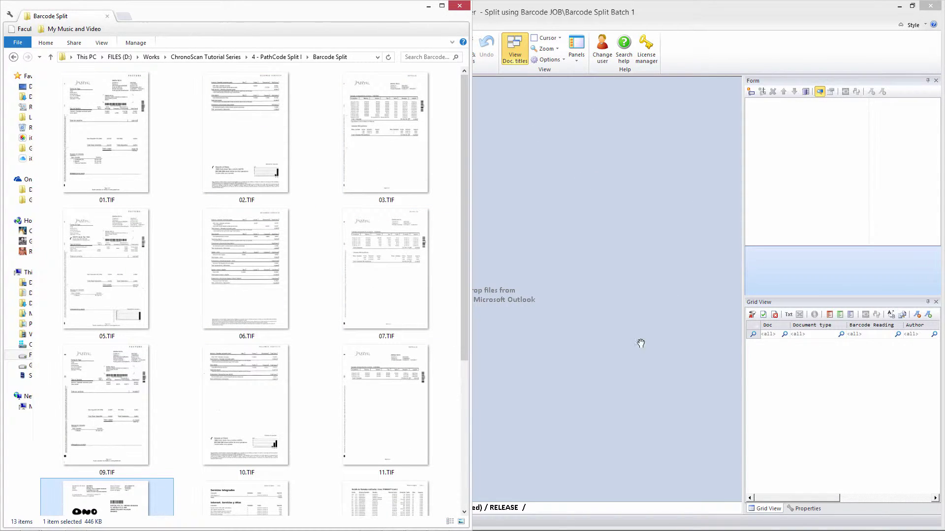
drag(463, 166, 468, 347)
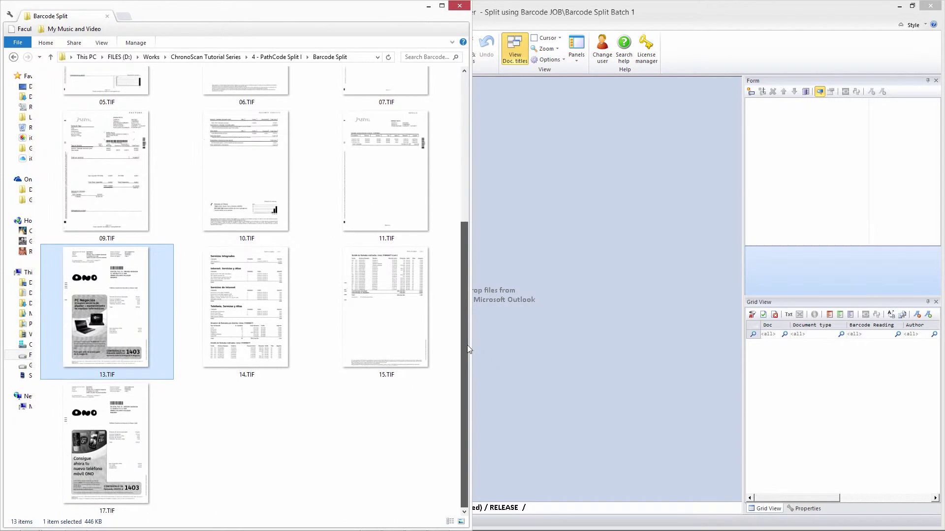
Step: Select pages 01.TIF to 07.TIF together with 13.TIF to 17.TIF in the Barcode Split folder
click(212, 415)
key(ctrl+a)
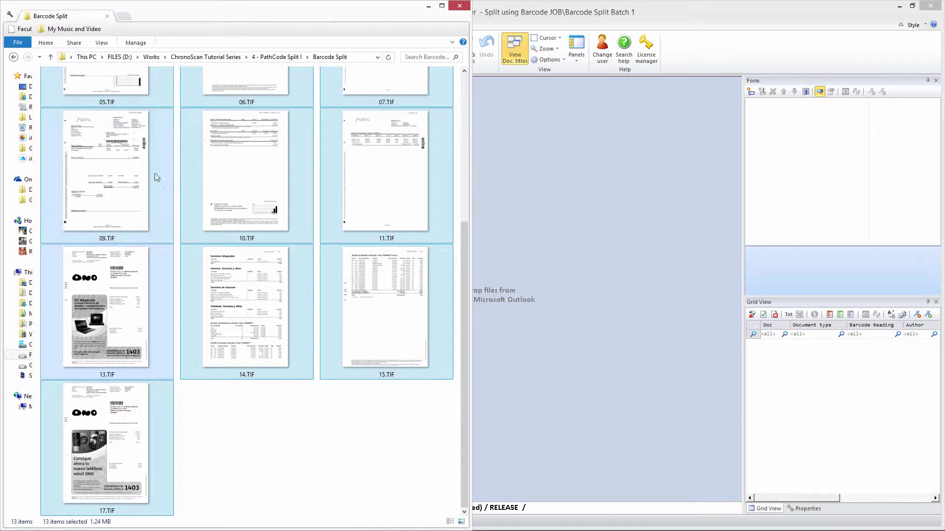
drag(463, 233, 465, 86)
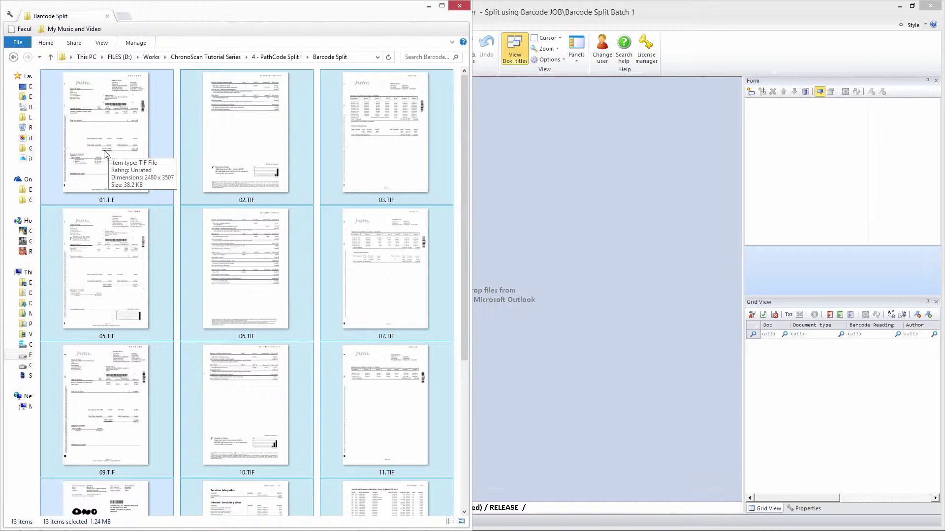
click(266, 288)
click(128, 172)
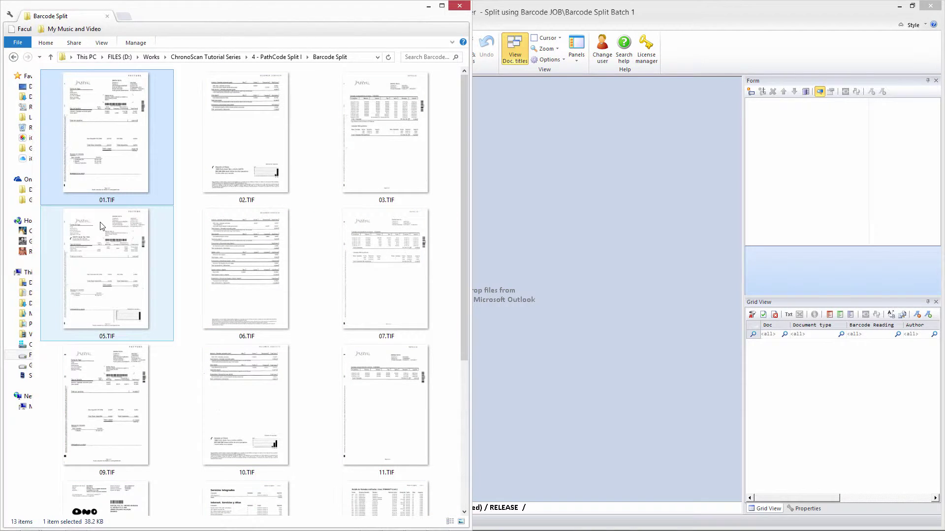
shift+click(381, 265)
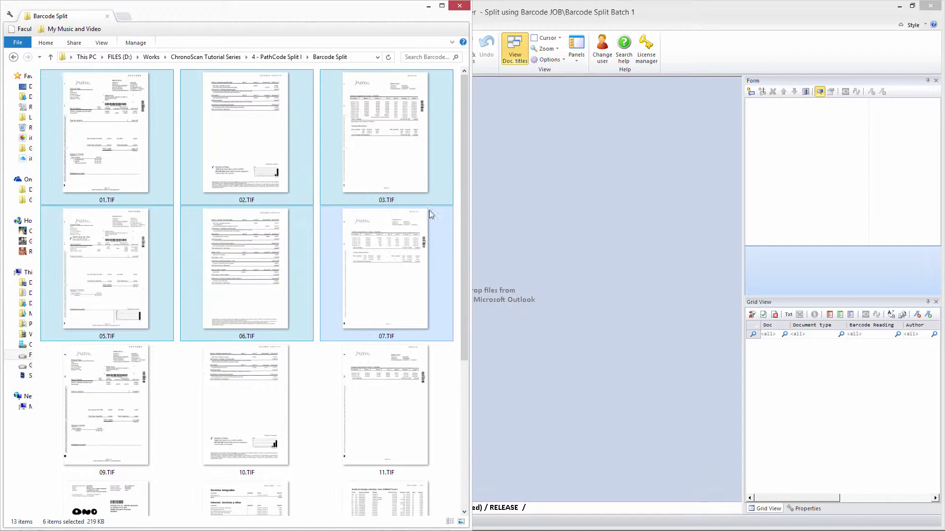
drag(465, 187, 464, 376)
drag(398, 330, 123, 431)
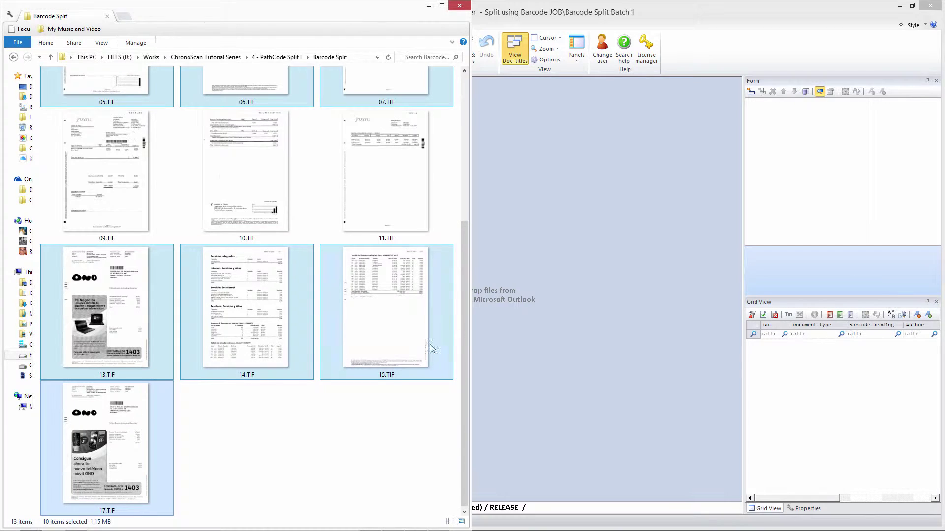
drag(466, 324, 461, 367)
drag(463, 272, 441, 131)
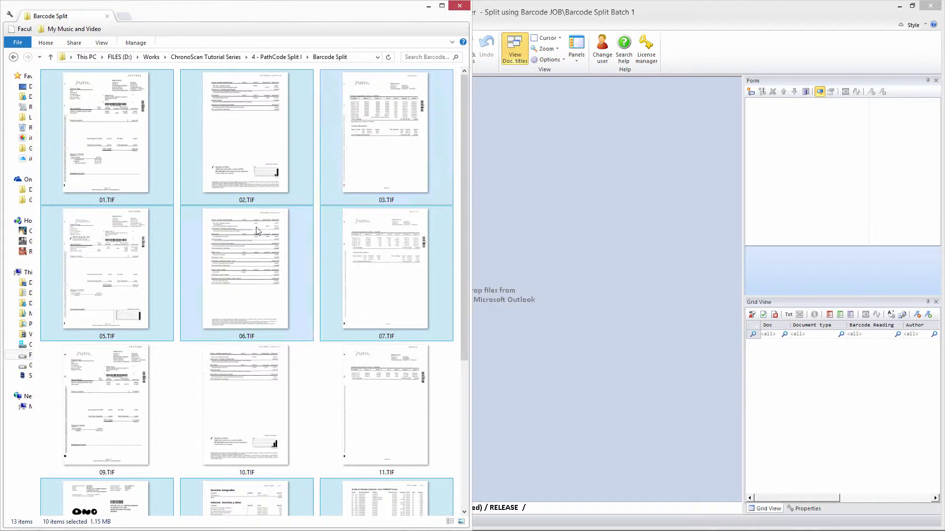
Step: Add all TIF files from the Barcode Split folder to the end of the open ChronoScan batch
click(263, 157)
key(ctrl+a)
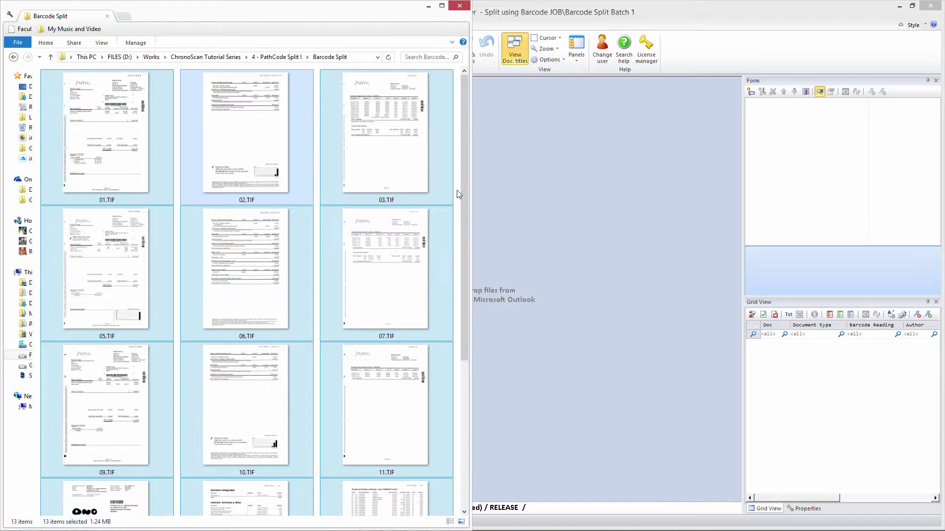
scroll(462, 264, down, 5)
scroll(447, 359, up, 5)
drag(105, 145, 554, 247)
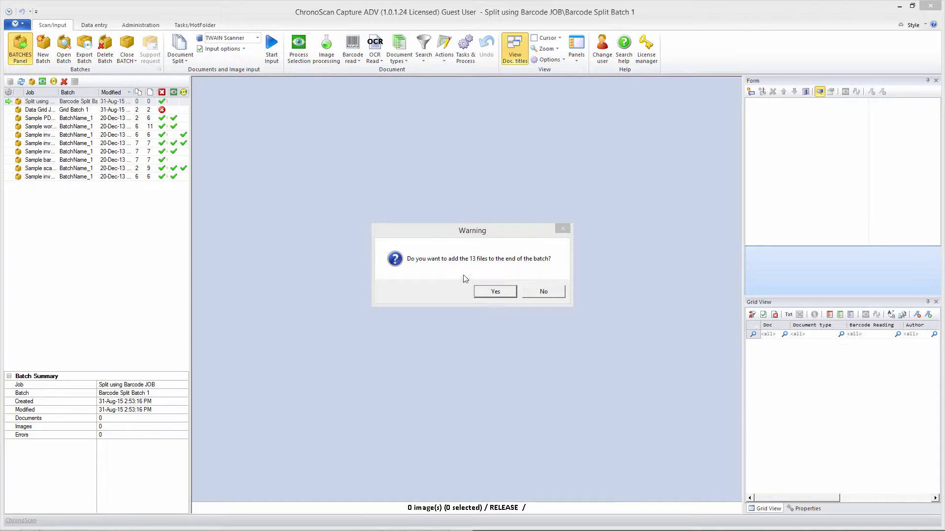
click(491, 293)
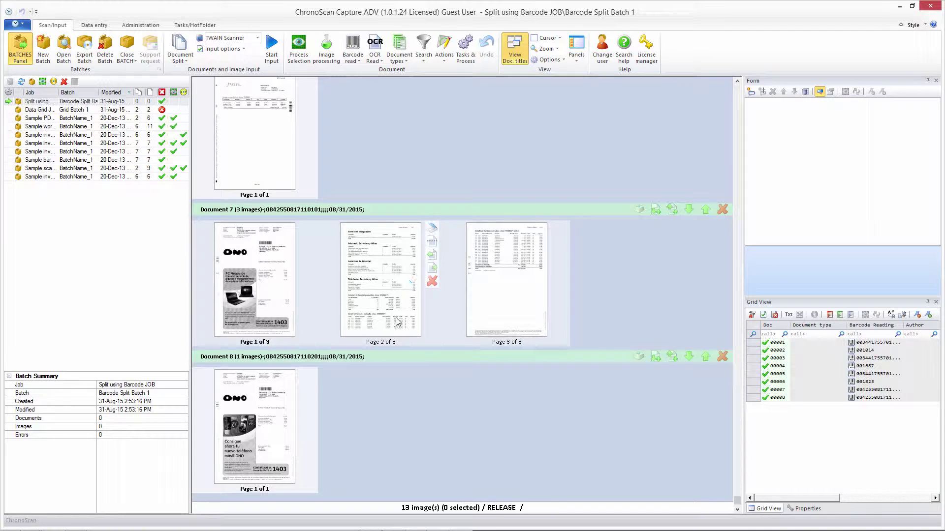
Step: Review the imported documents from last to first, checking each one's pages and barcode value
mouse_move(737, 501)
mouse_down()
mouse_move(737, 460)
mouse_move(732, 508)
mouse_up()
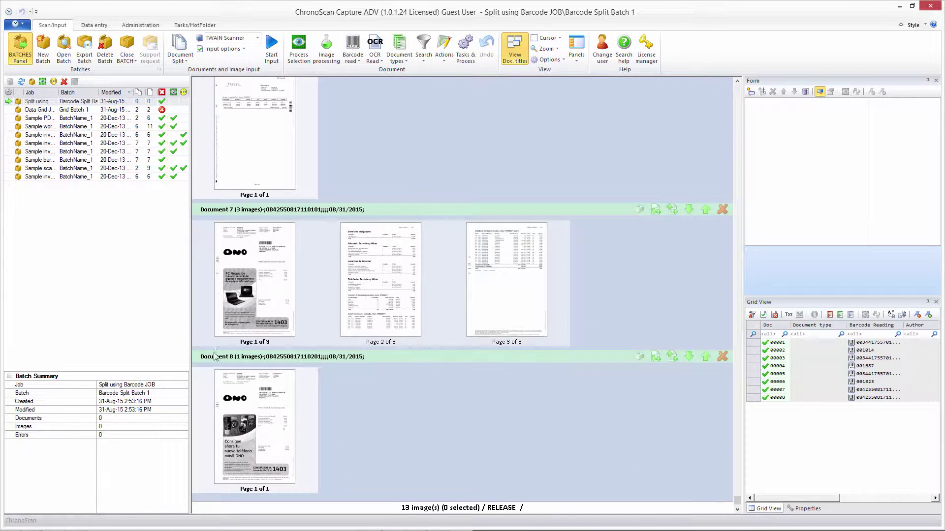
mouse_move(350, 347)
scroll(601, 189, up, 3)
scroll(559, 287, up, 3)
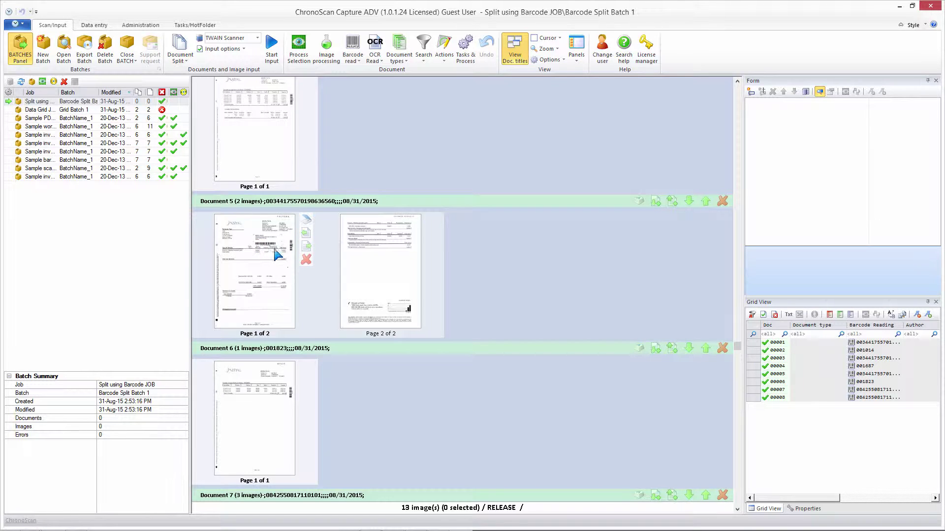
scroll(517, 284, up, 3)
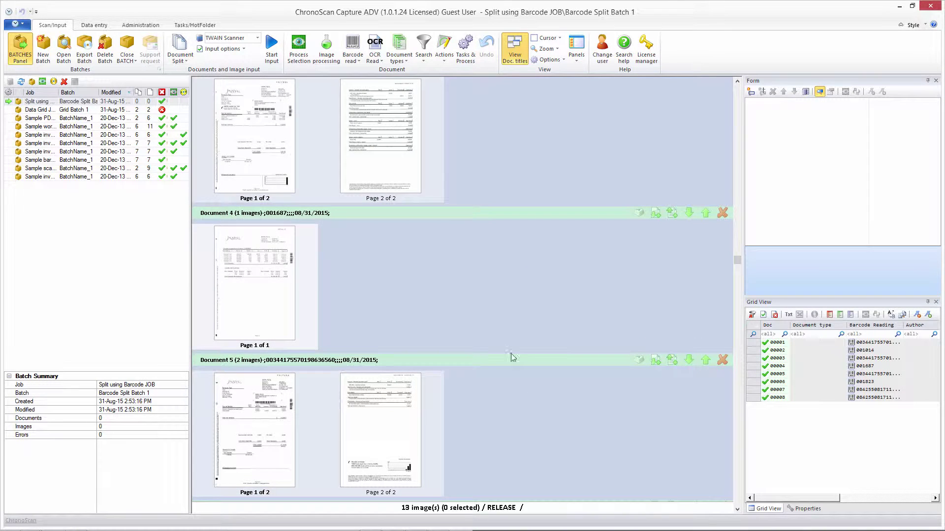
scroll(516, 333, up, 6)
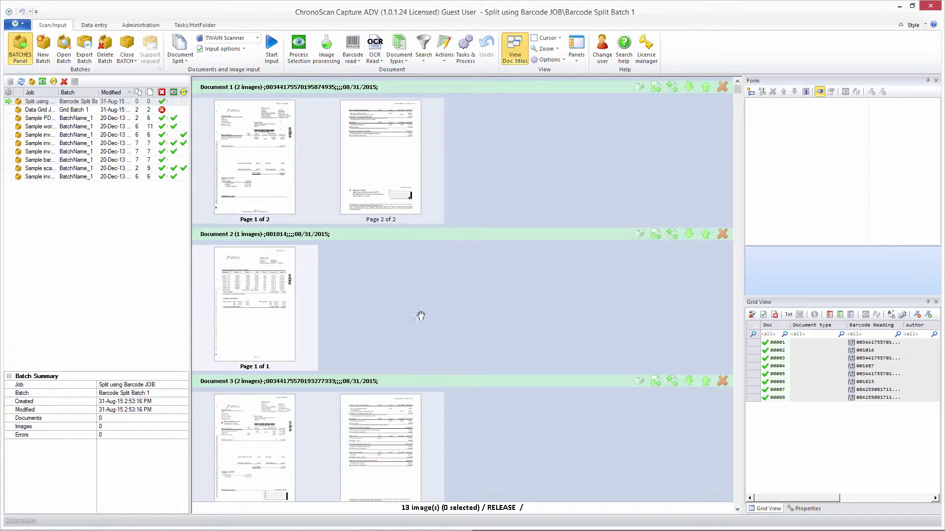
Step: Open Barcode Read Settings 1 for the first page of Document 1 and examine the barcodes marked in the preview
click(260, 155)
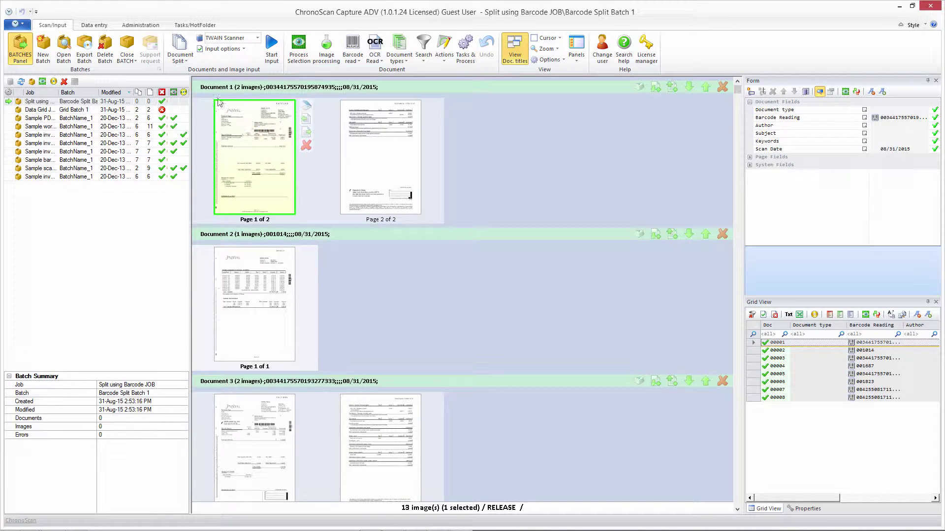
click(353, 47)
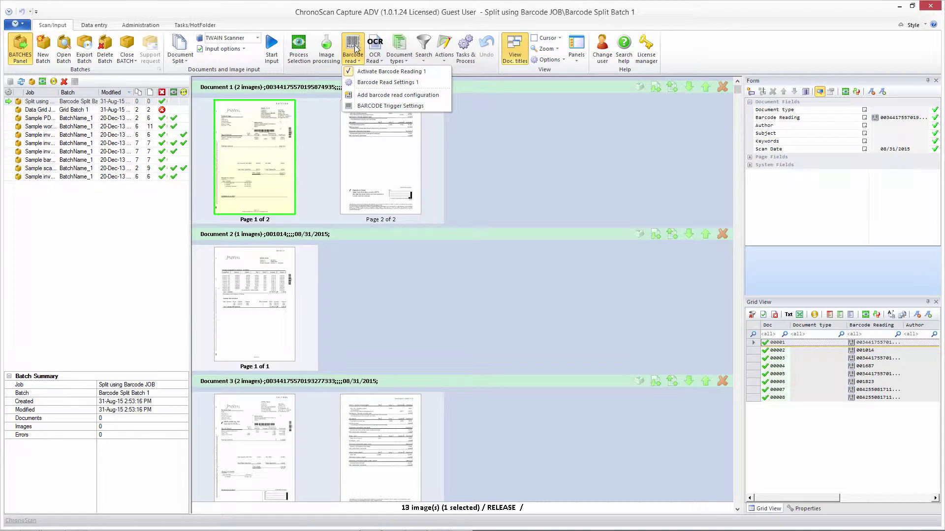
click(384, 83)
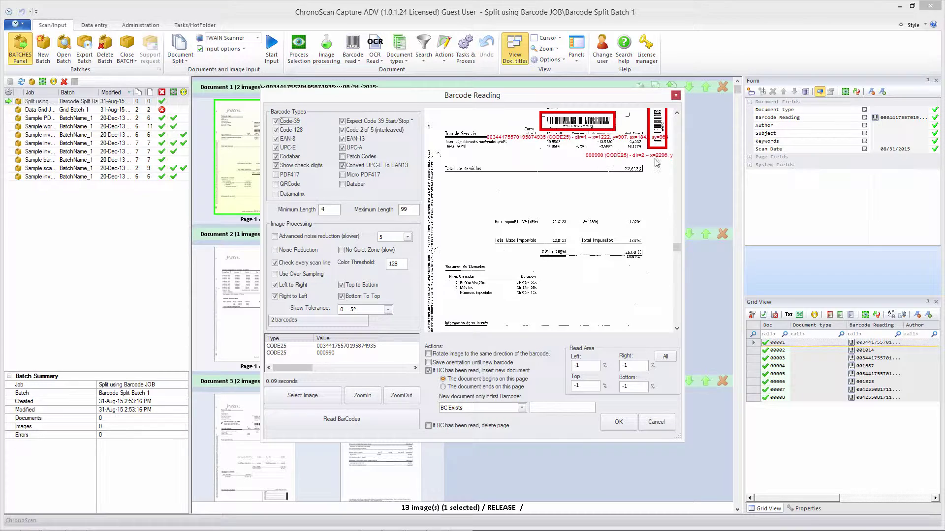
drag(677, 247, 677, 216)
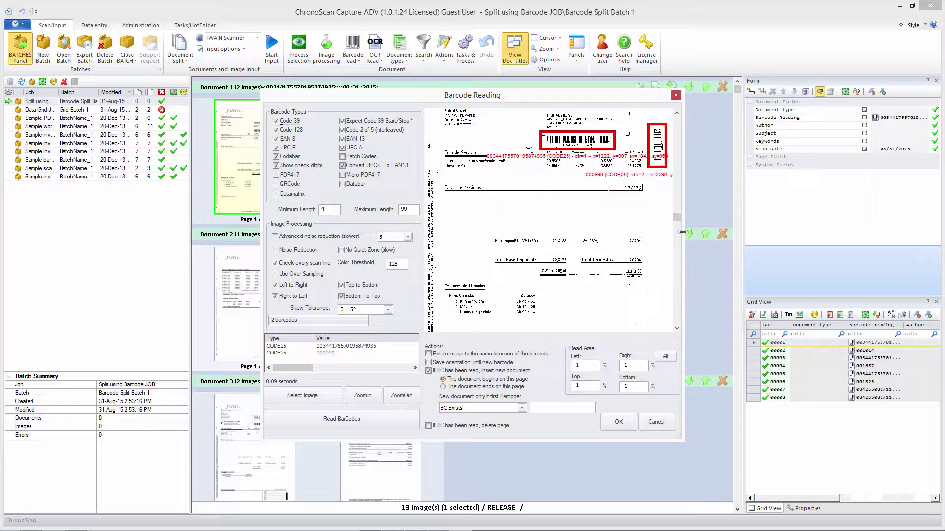
drag(677, 224, 677, 235)
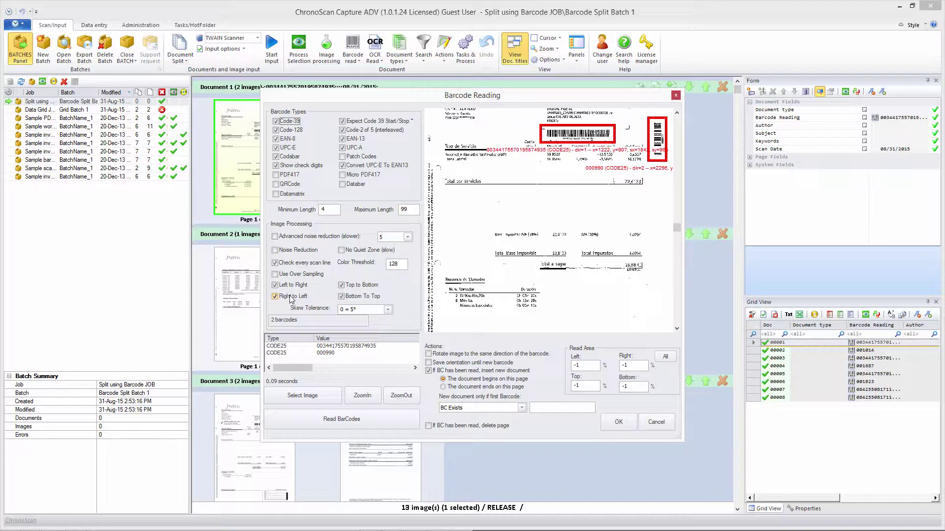
Step: Disable the Top to Bottom and Bottom To Top reading directions and reread the page's barcodes
click(343, 286)
click(344, 297)
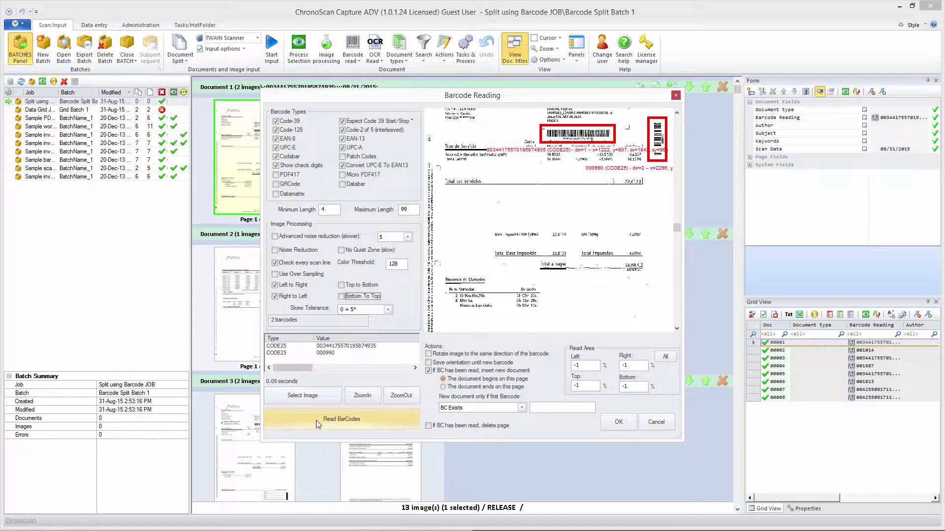
click(343, 421)
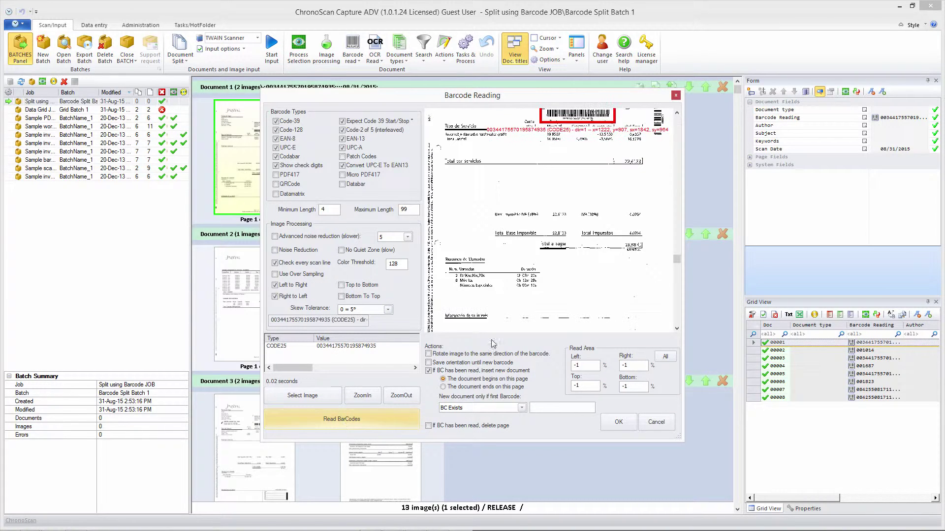
scroll(676, 264, up, 3)
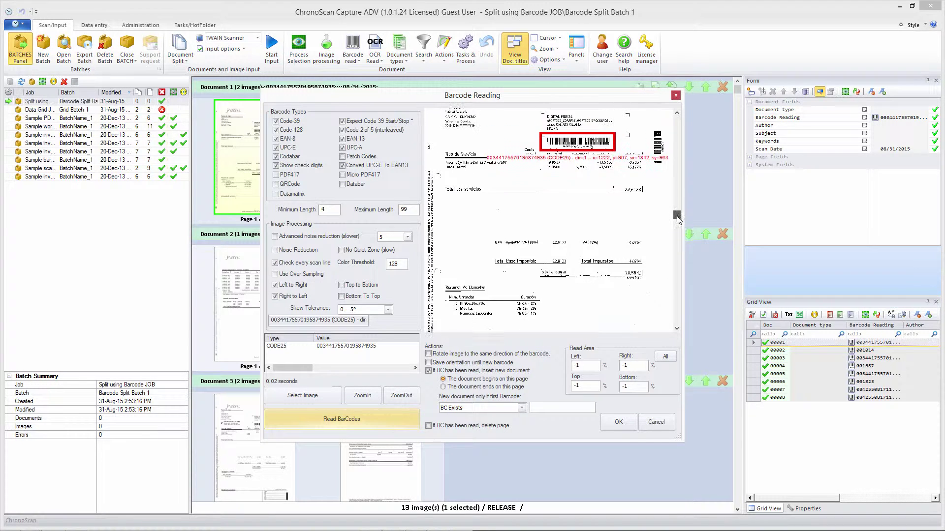
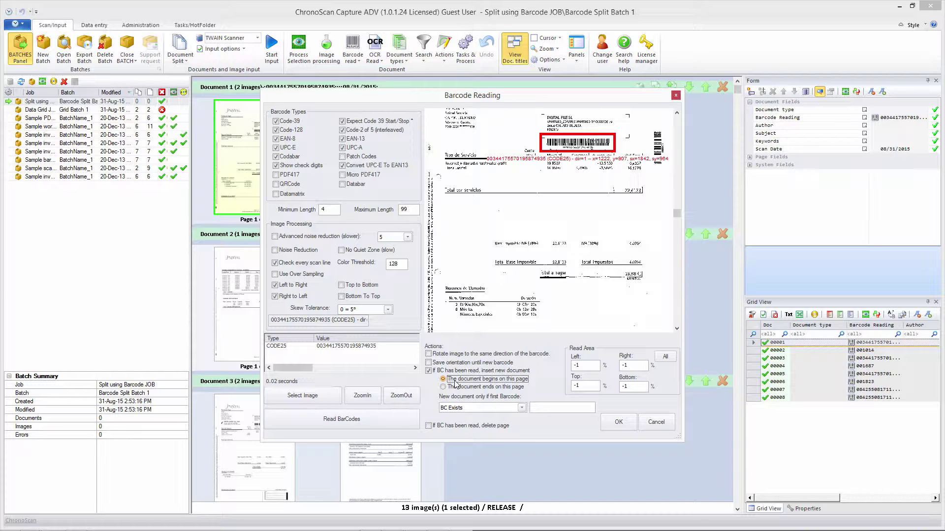
Step: Set the new-document condition for the first barcode to BC Begins with the value 00047
click(483, 409)
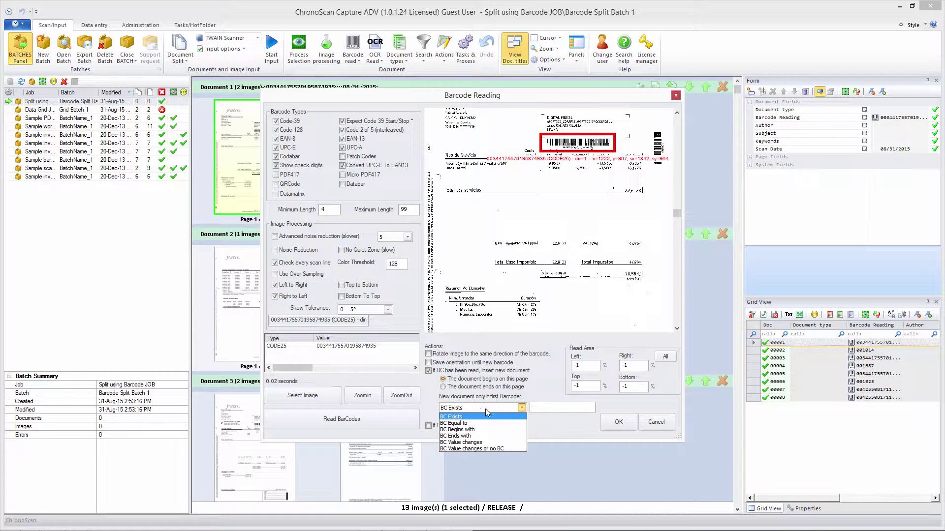
click(465, 429)
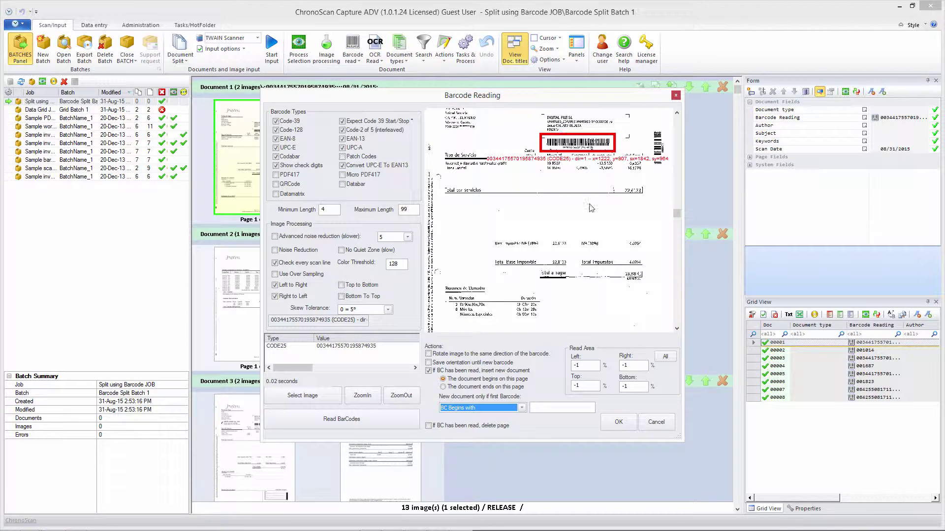
click(550, 407)
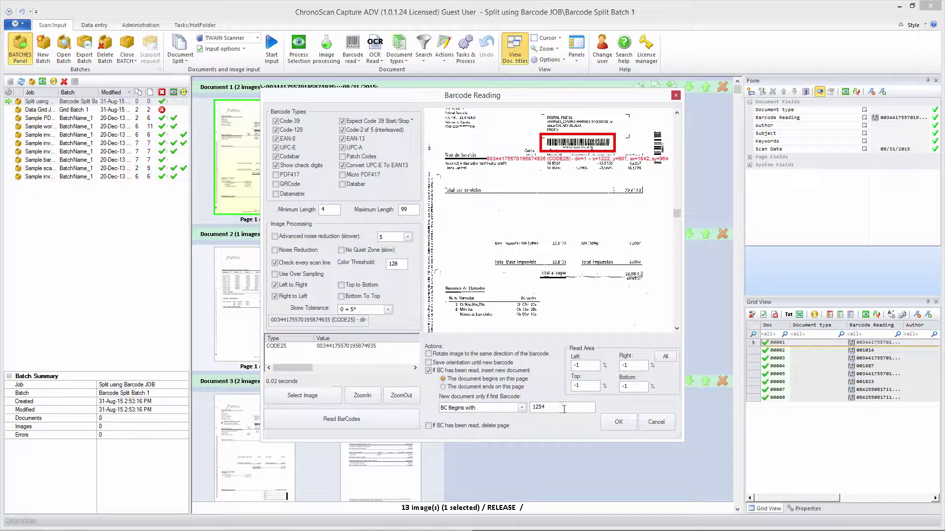
click(507, 410)
click(476, 433)
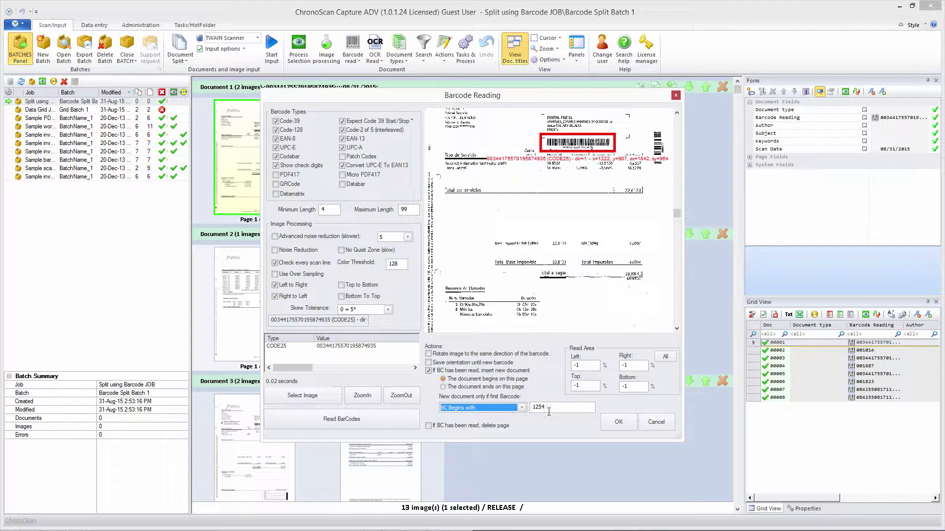
key(Tab)
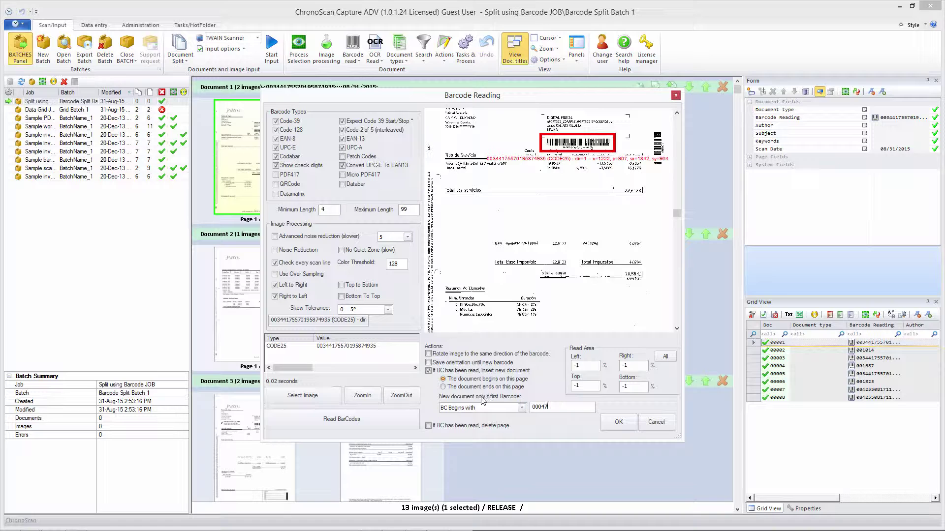
Step: Change the new-document condition for the first barcode to BC Ends with
drag(520, 397, 506, 398)
click(522, 407)
click(479, 436)
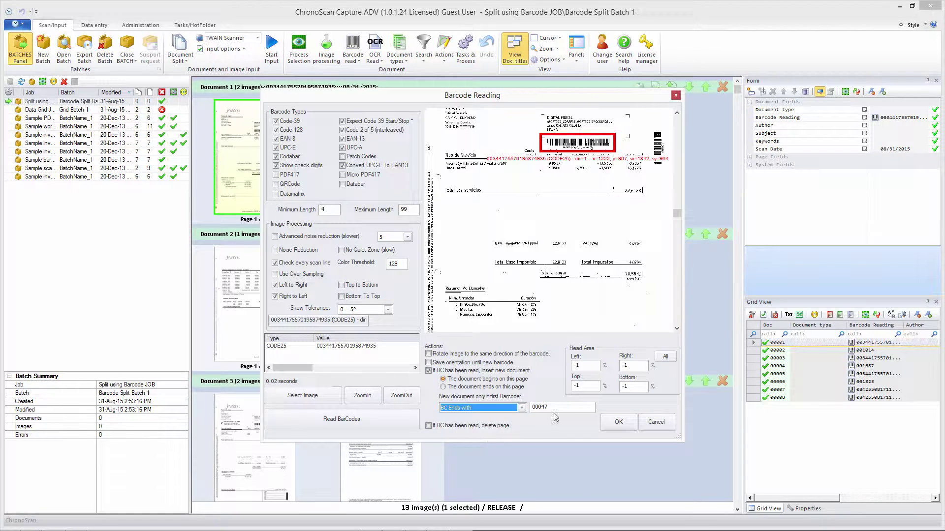
drag(556, 409, 511, 408)
click(521, 408)
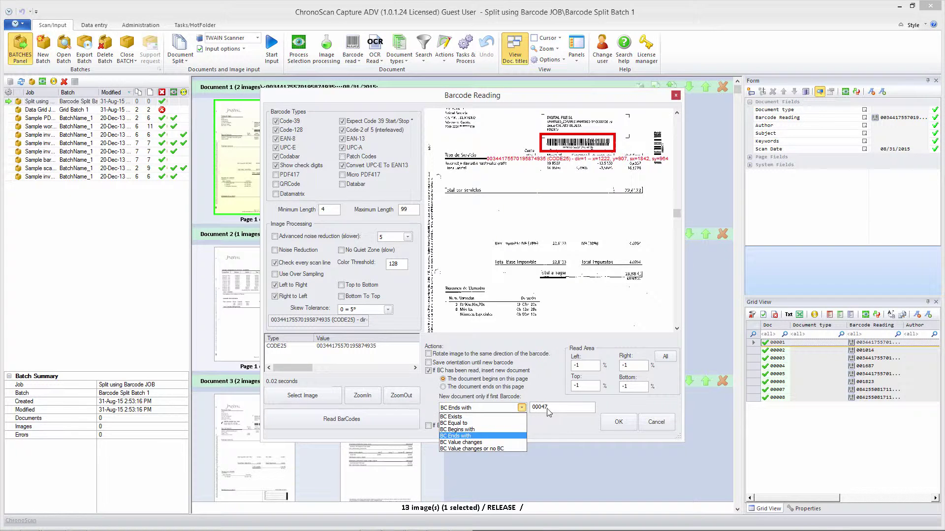
click(556, 409)
Step: Set the new-document condition back to BC Exists and clear its comparison value
click(521, 408)
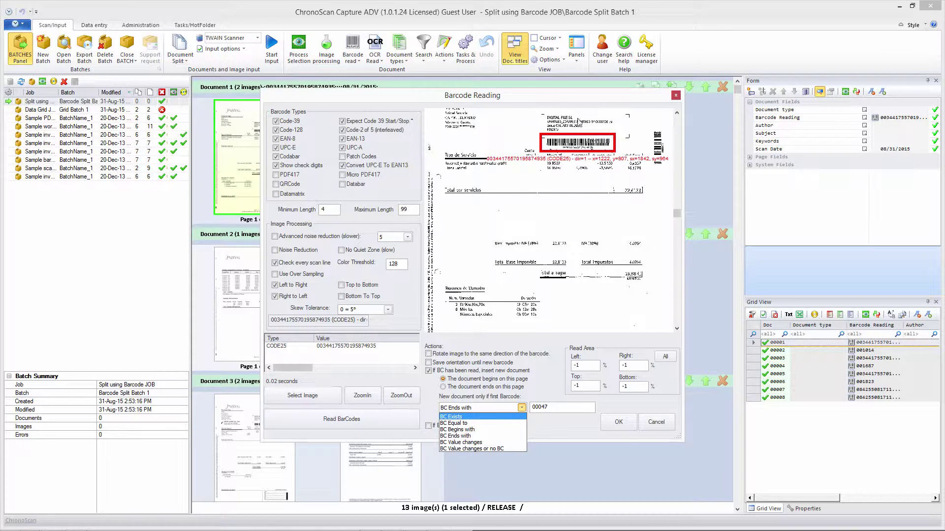
click(452, 417)
click(555, 409)
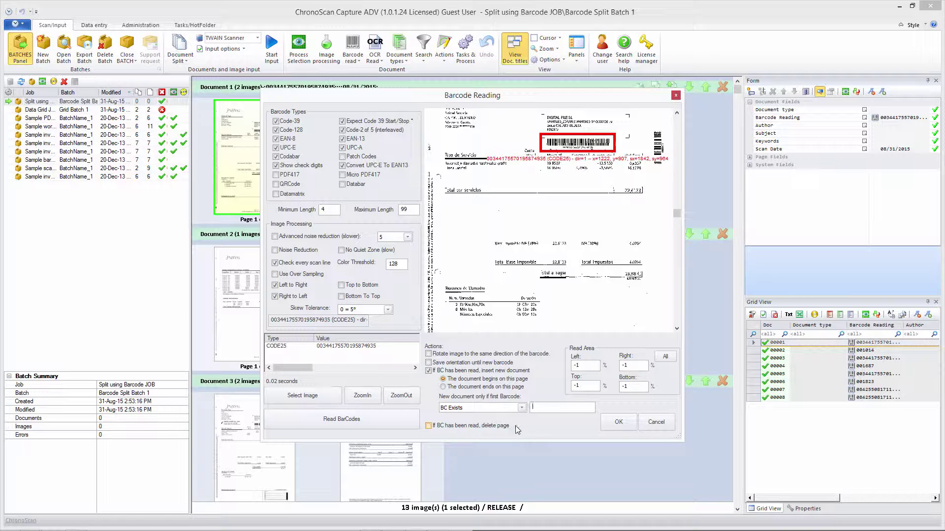
click(432, 426)
click(429, 426)
click(432, 356)
click(440, 355)
click(433, 364)
click(435, 364)
click(433, 372)
Step: Choose BC Exists as the new-document condition and accept the barcode settings without reprocessing the documents
click(516, 409)
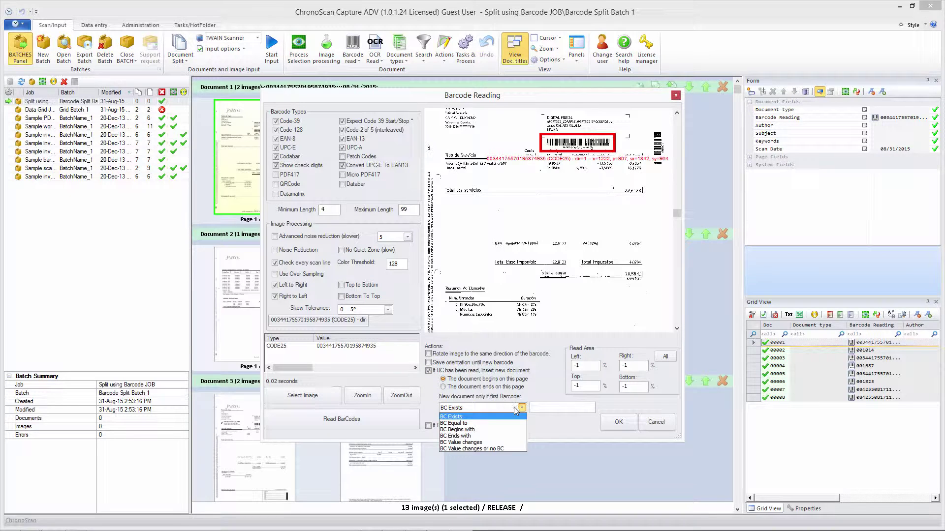
click(477, 417)
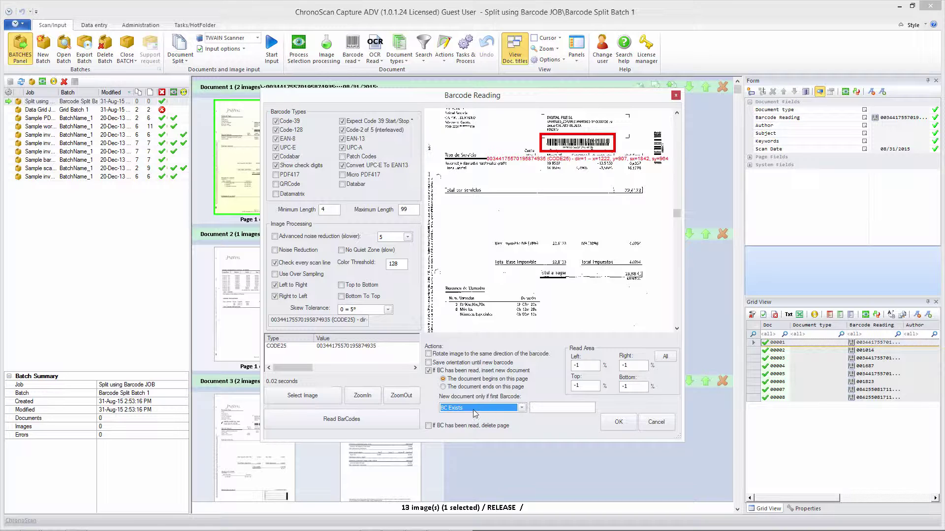
click(615, 426)
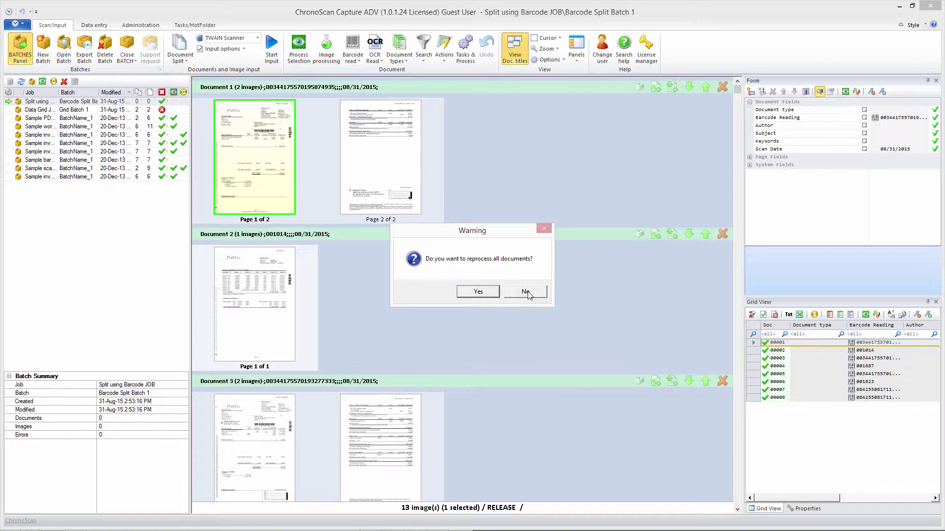
click(526, 292)
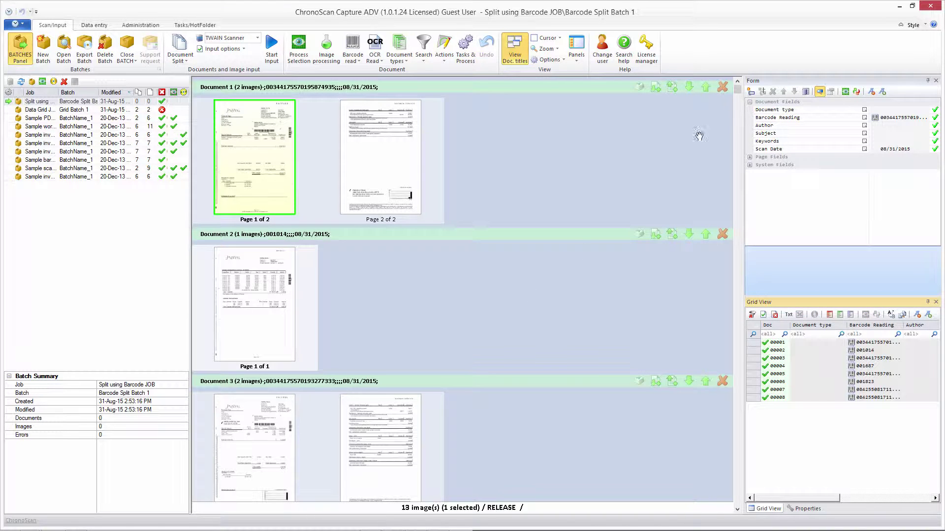
Step: Select the first page of document 7 and open Barcode Read Settings 1 for it
scroll(578, 178, down, 2)
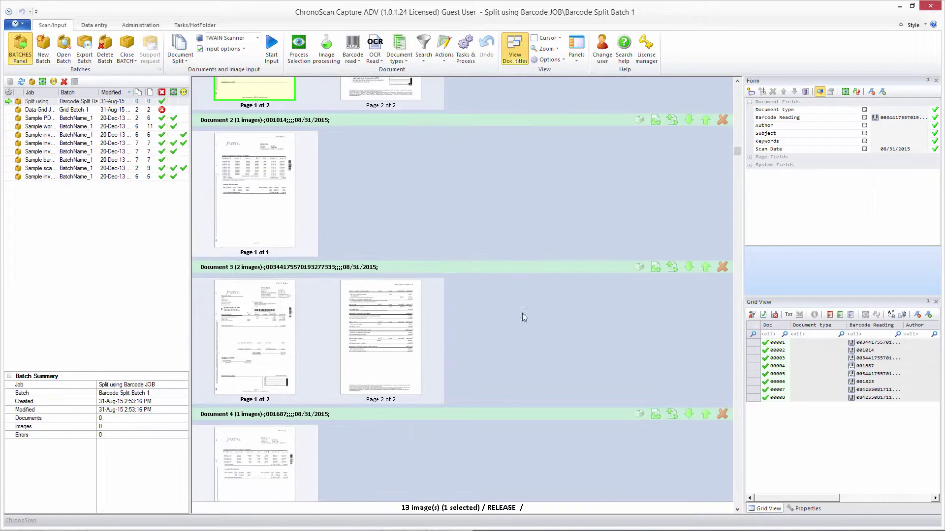
scroll(525, 301, down, 1)
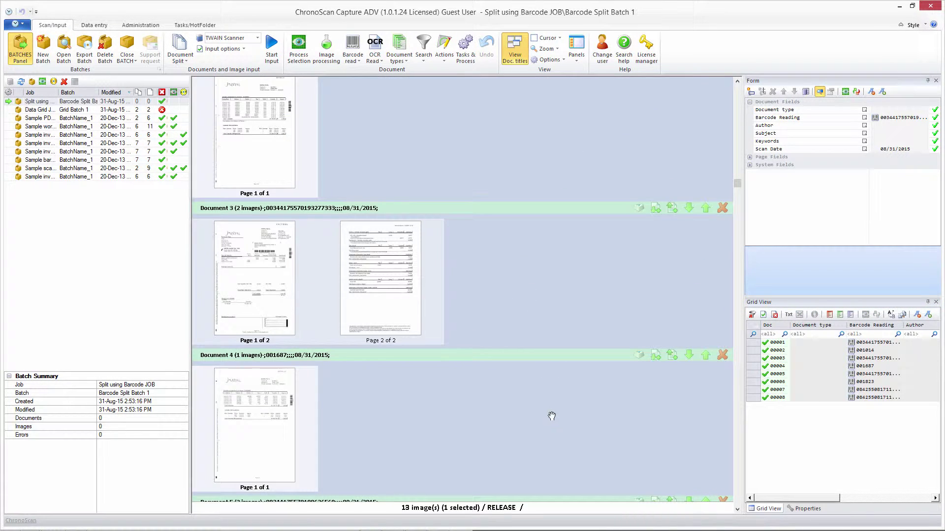
drag(551, 417, 559, 247)
drag(546, 390, 544, 249)
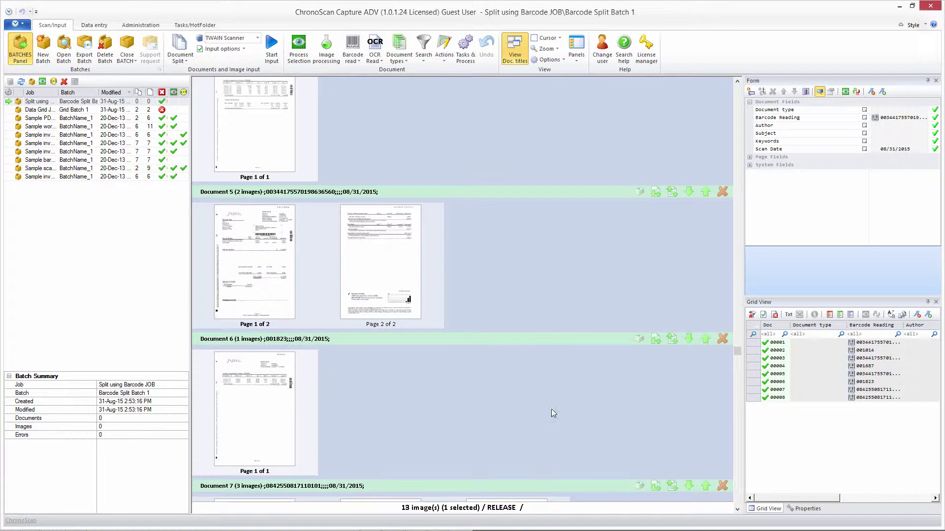
drag(552, 413, 553, 264)
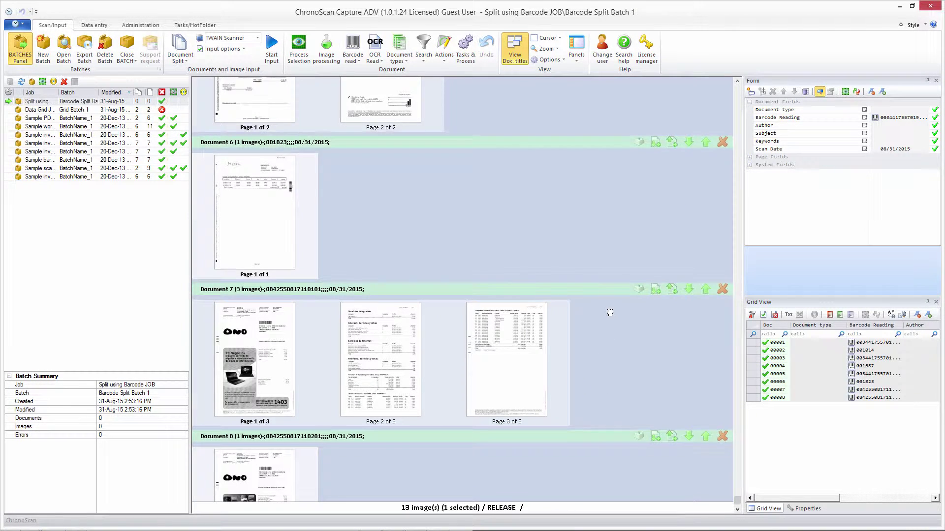
scroll(610, 313, down, 1)
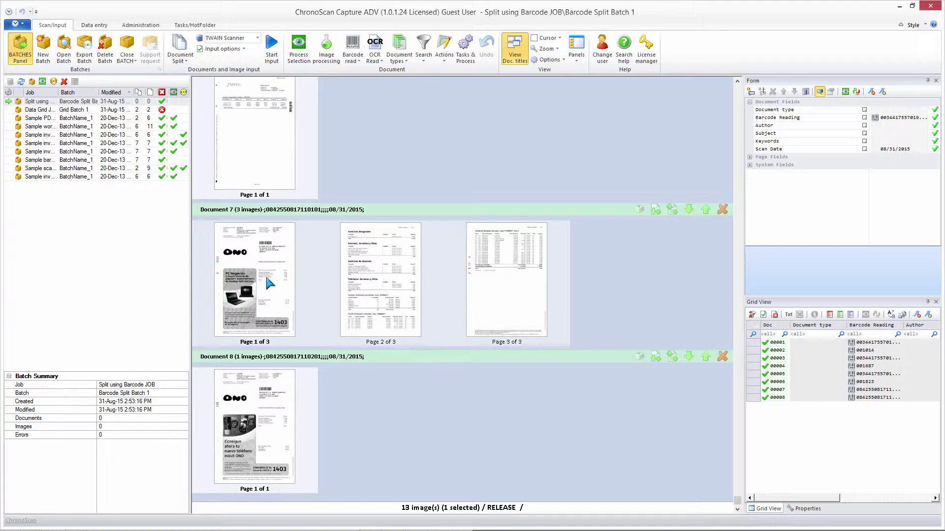
mouse_move(253, 275)
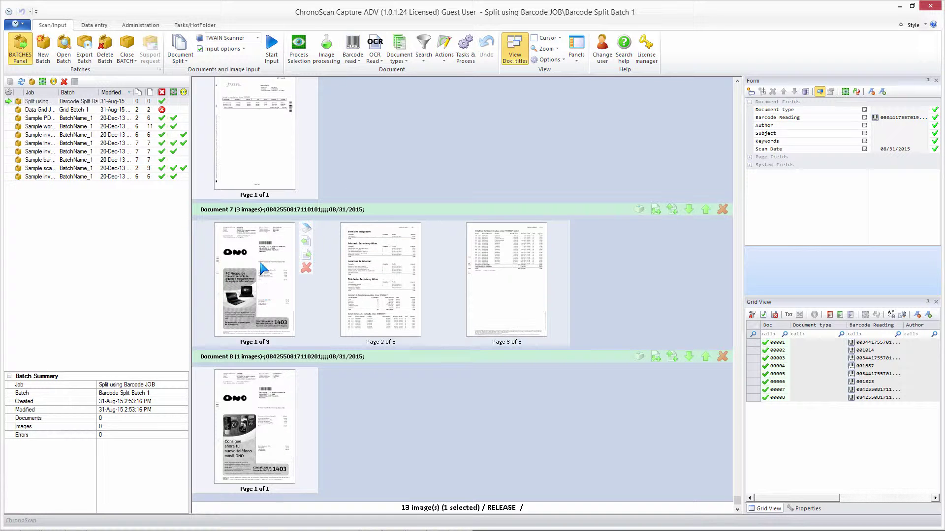
click(249, 282)
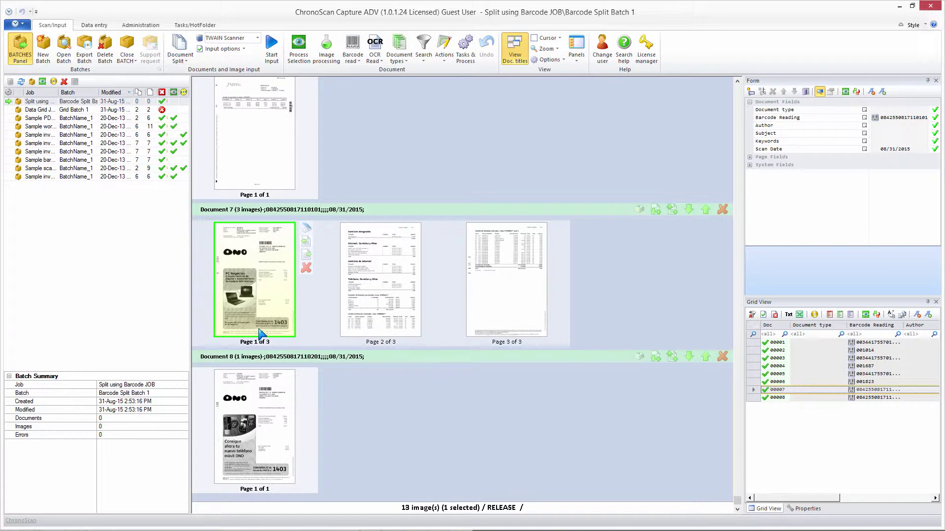
click(355, 59)
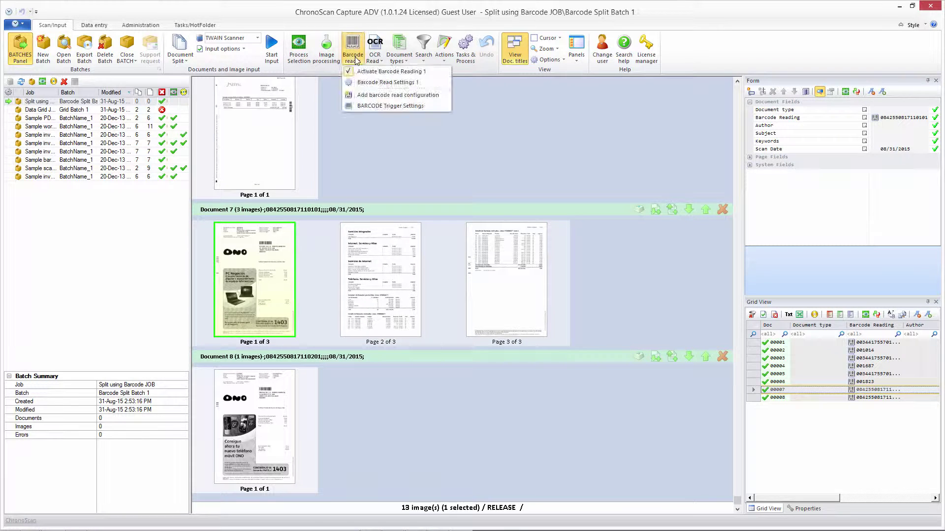
click(370, 83)
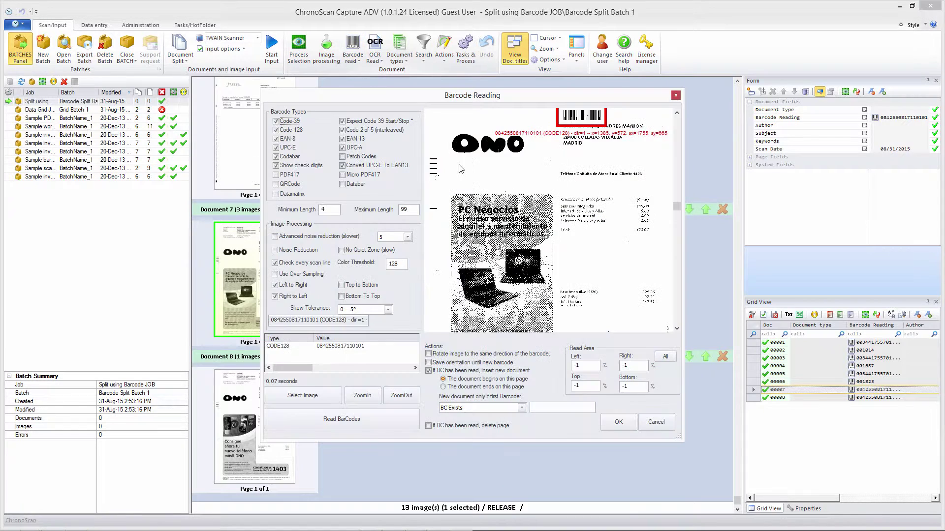
Step: Disable all selected barcode types and options except Code-128 and Code-2 of 5 (interleaved)
scroll(676, 209, up, 2)
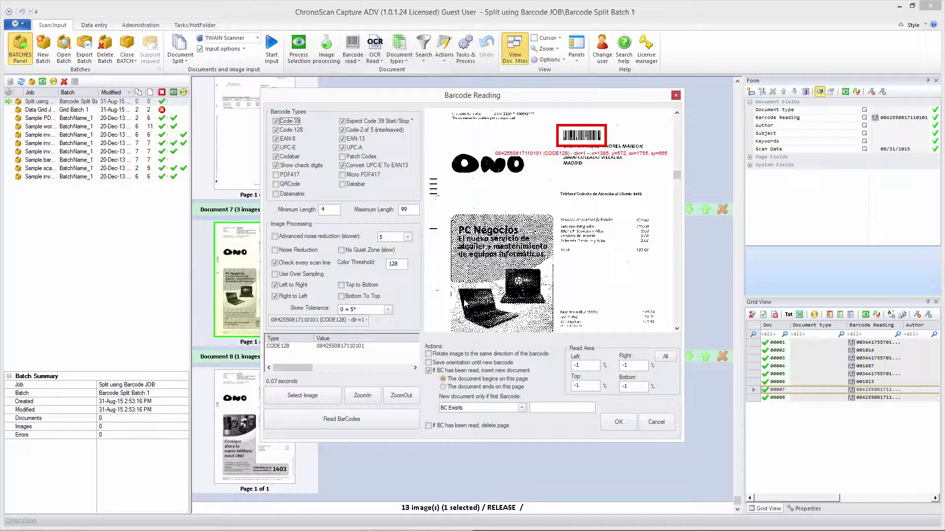
drag(376, 97, 636, 103)
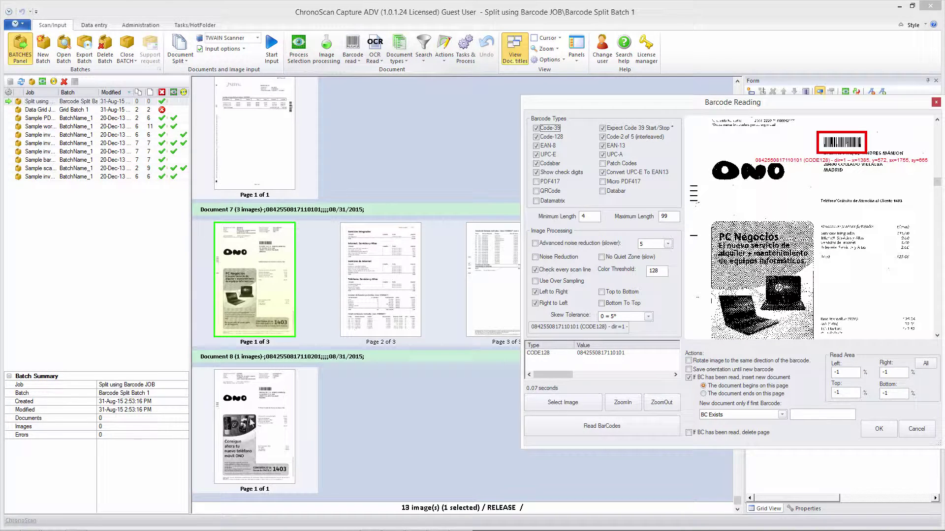
drag(635, 106, 367, 79)
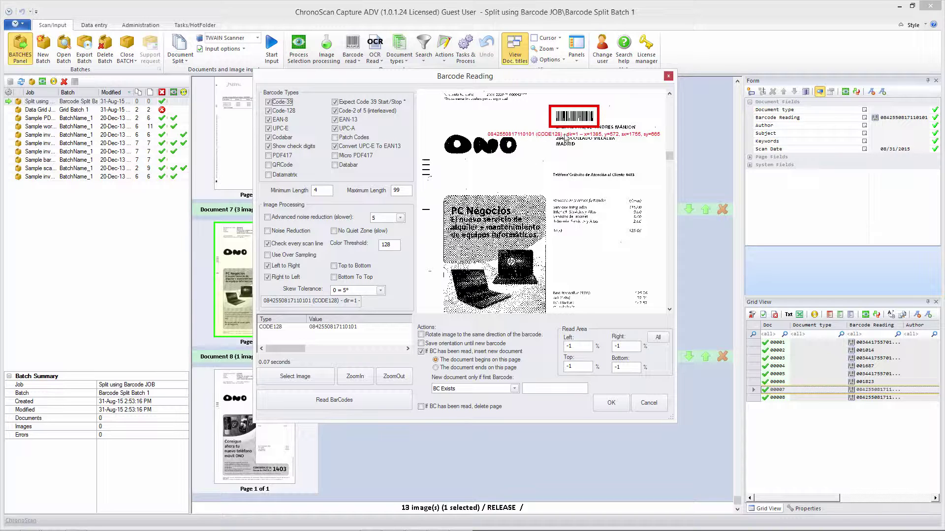
click(268, 102)
click(269, 120)
click(269, 128)
click(269, 137)
click(269, 146)
click(335, 146)
click(335, 128)
click(335, 119)
click(335, 102)
Step: Set the minimum barcode length to 5, reread the page's barcodes and accept the settings without reprocessing the documents
click(320, 190)
click(324, 190)
drag(327, 190, 296, 188)
click(329, 401)
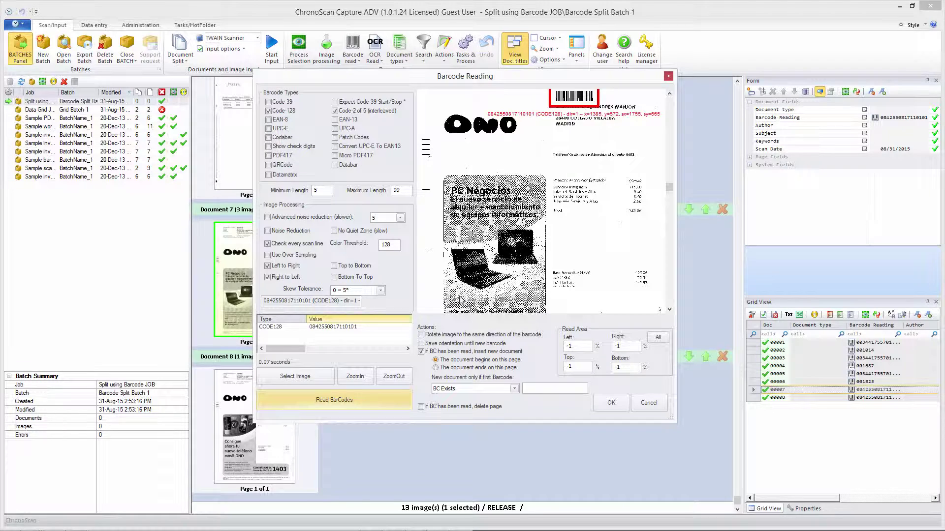
click(611, 406)
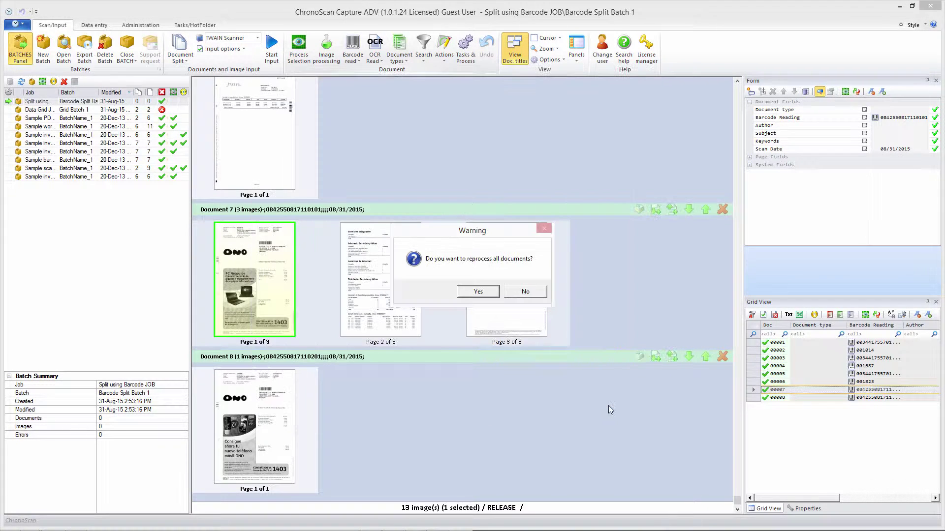
click(534, 292)
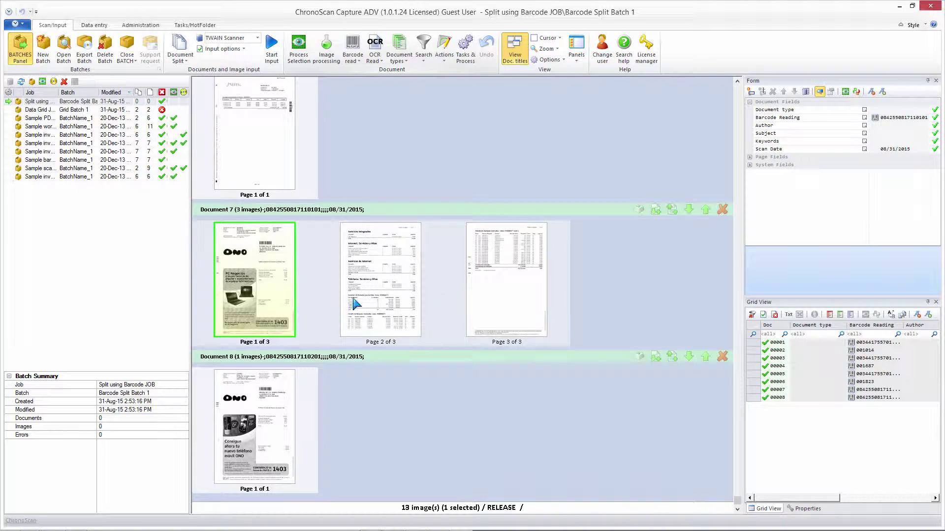
Step: Select all pages in the batch and delete them
mouse_move(271, 261)
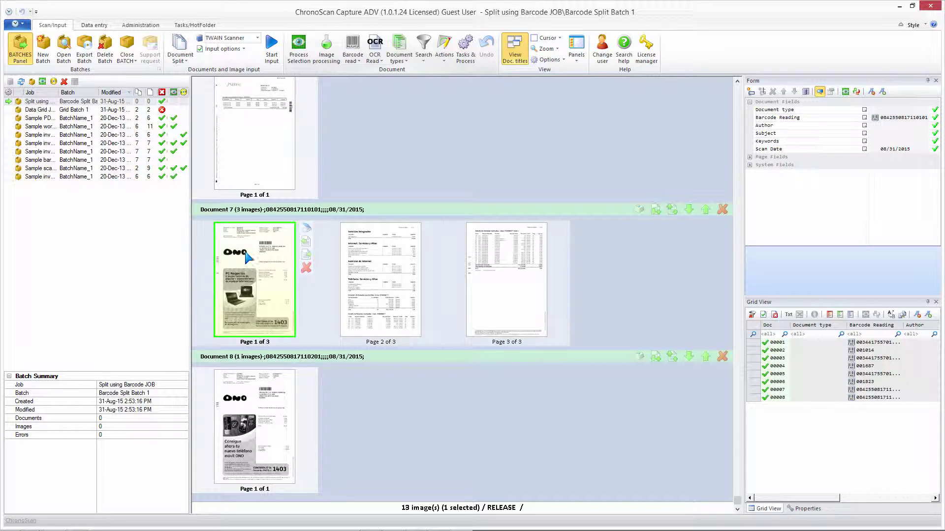
right_click(247, 256)
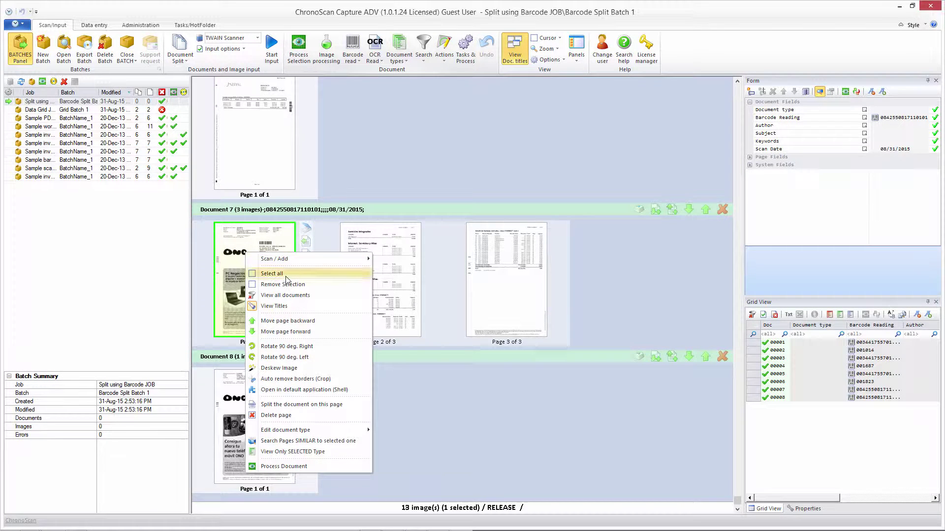
click(240, 244)
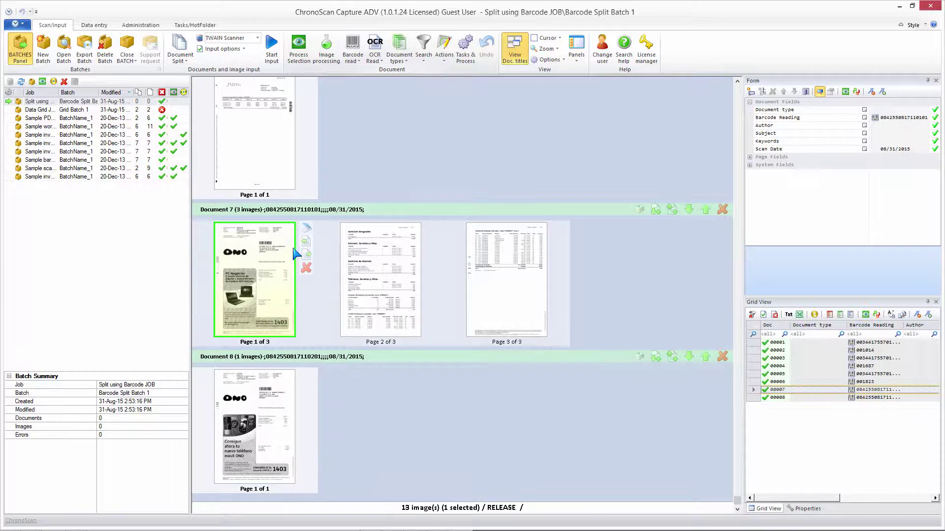
ctrl+click(481, 253)
right_click(482, 253)
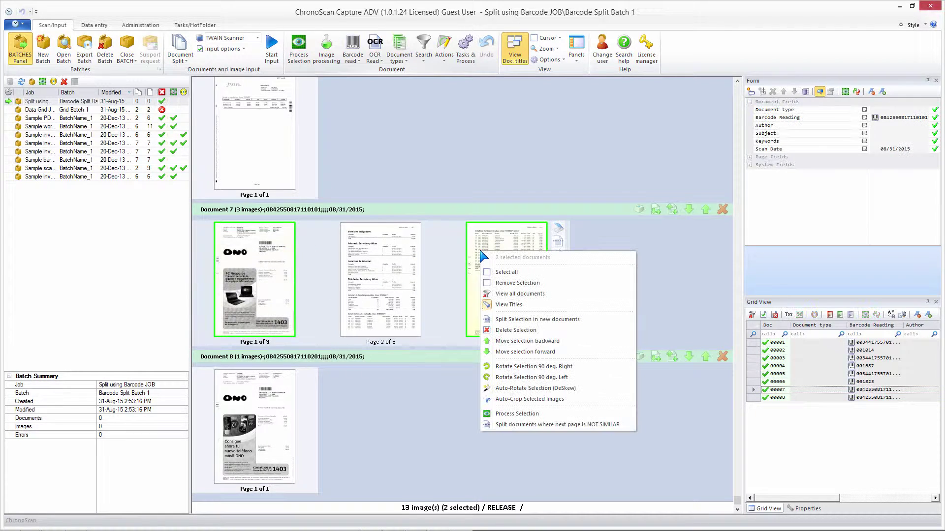
click(510, 273)
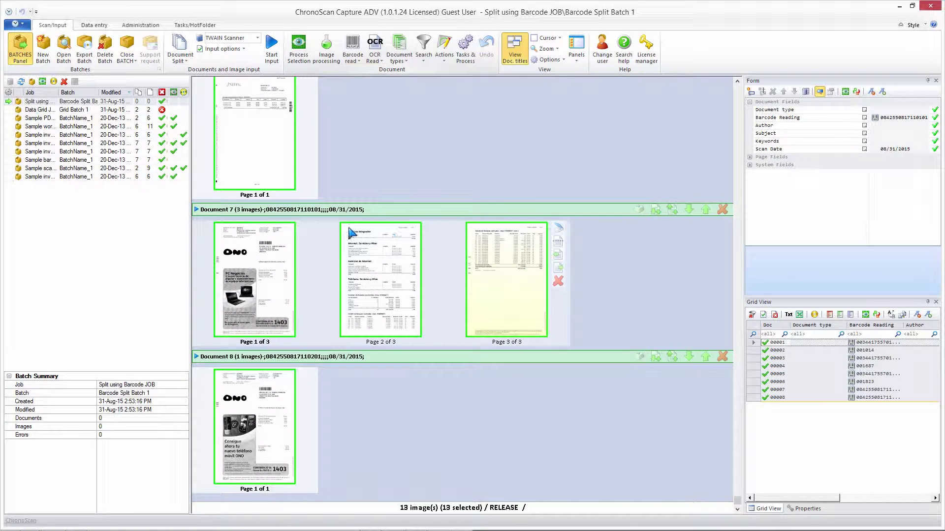
mouse_move(351, 233)
key(Delete)
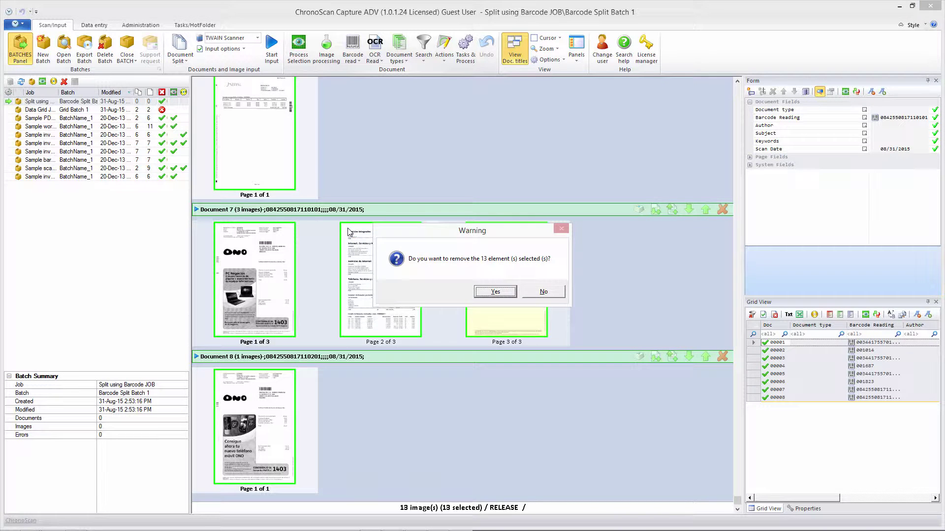
click(494, 293)
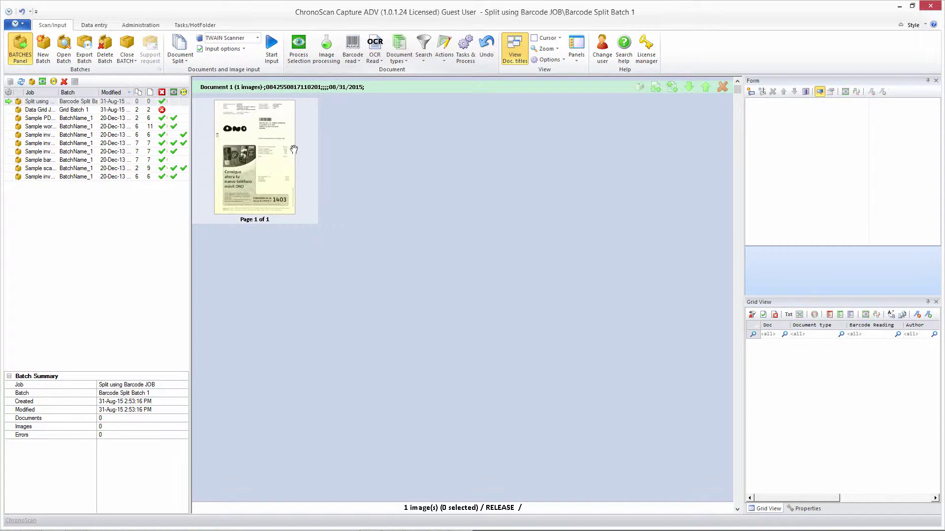
Step: Switch to the Barcode Split folder in the file manager and add all its TIF files to the end of the ChronoScan batch
mouse_move(30, 523)
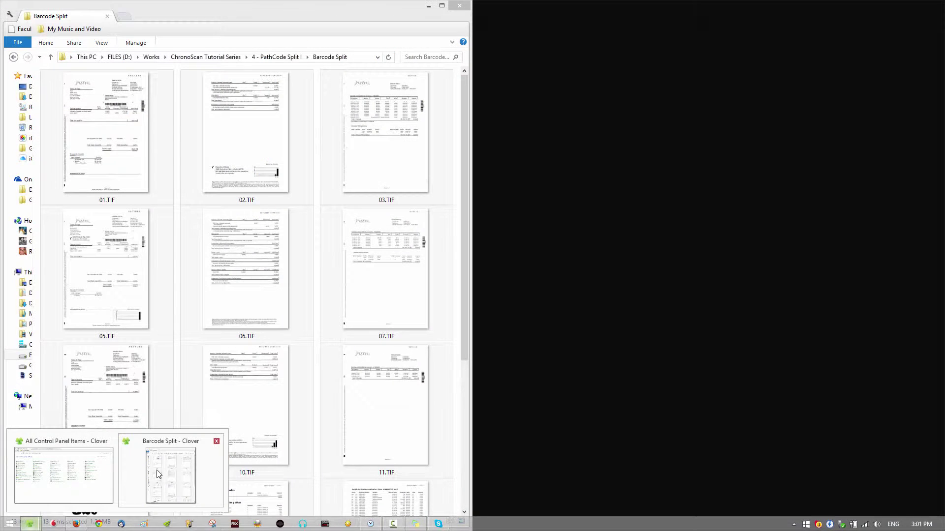
click(157, 474)
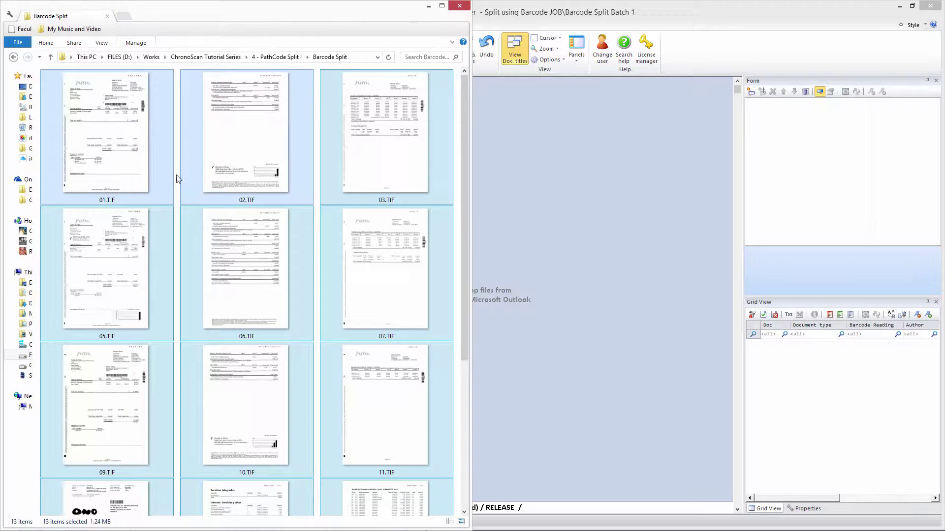
drag(461, 150, 458, 355)
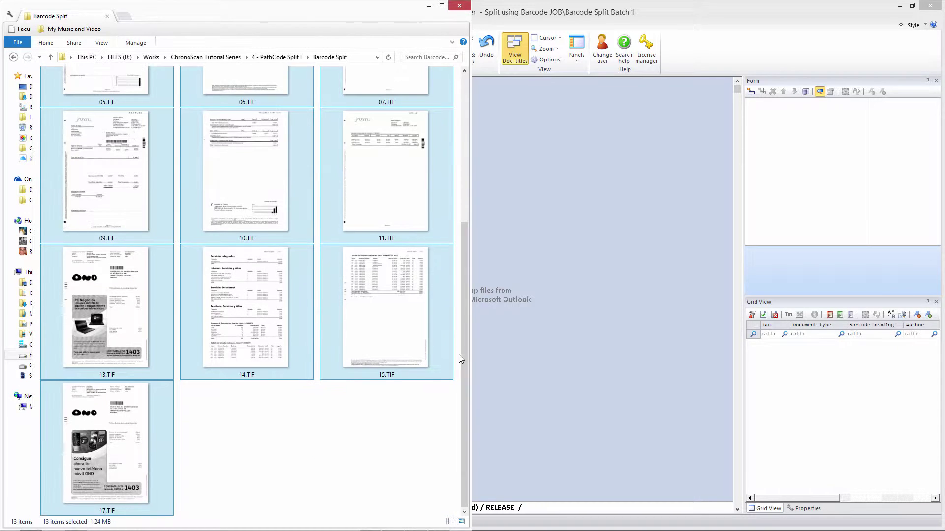
click(339, 412)
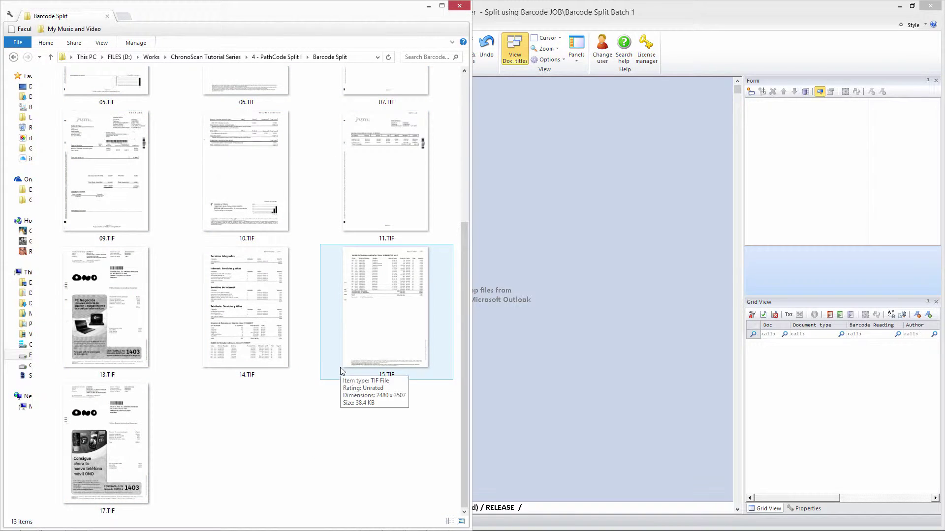
key(ctrl+a)
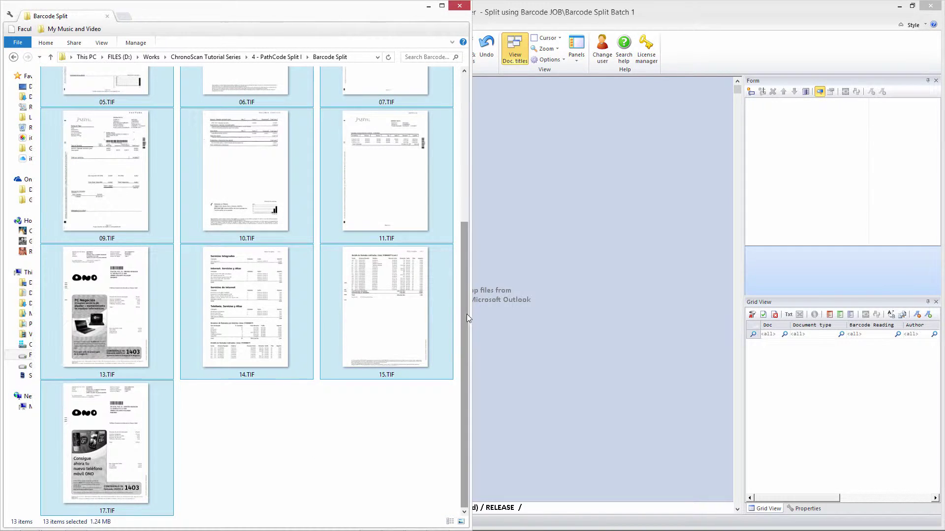
drag(467, 314, 486, 114)
drag(103, 120, 538, 240)
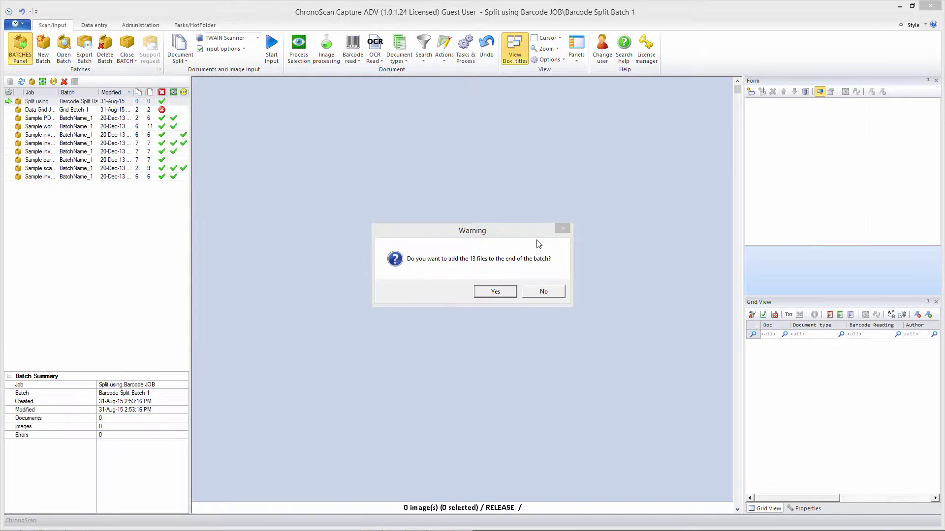
click(495, 291)
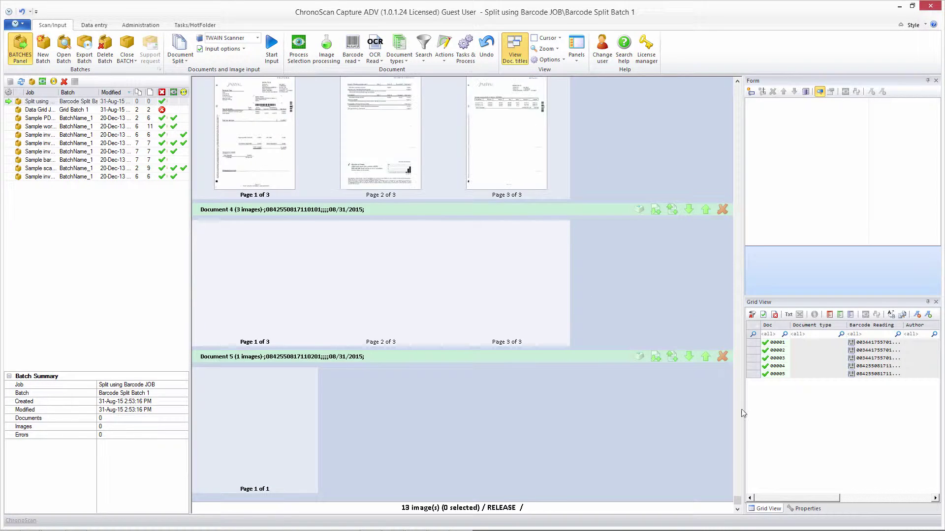
Step: Review how the reimported pages are grouped into documents throughout the batch
scroll(737, 465, up, 3)
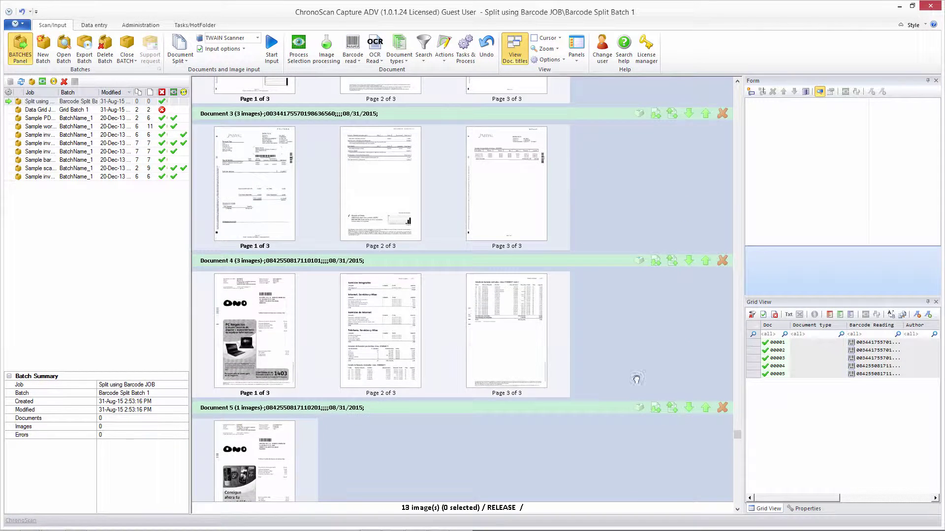
scroll(632, 344, up, 2)
scroll(624, 288, up, 5)
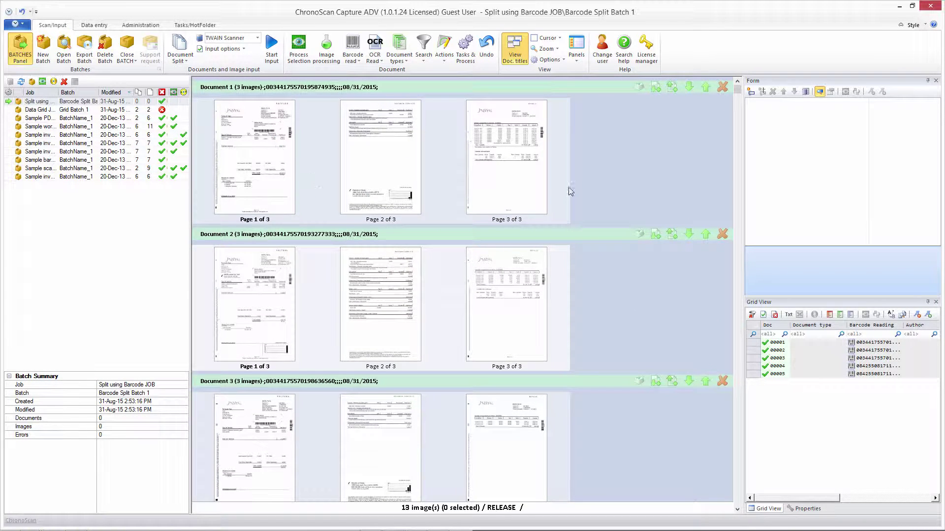
scroll(602, 261, down, 1)
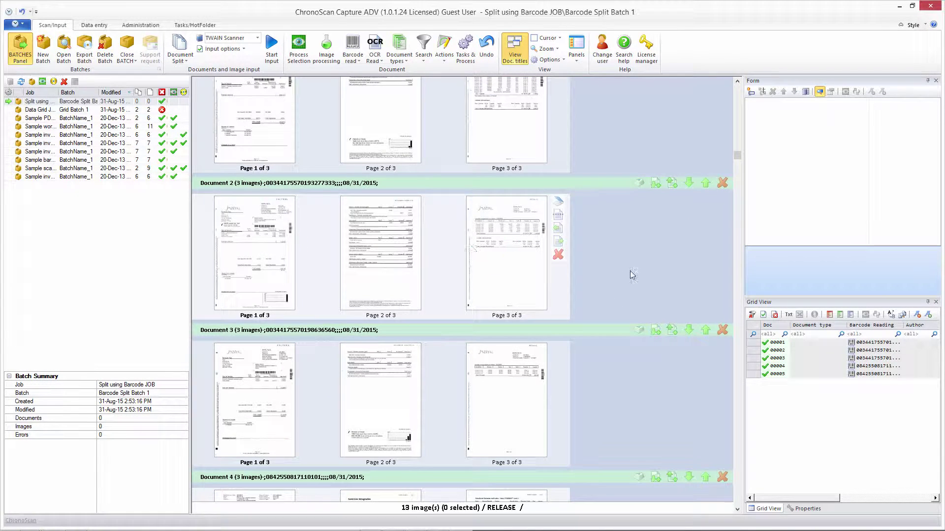
scroll(544, 295, down, 1)
click(737, 345)
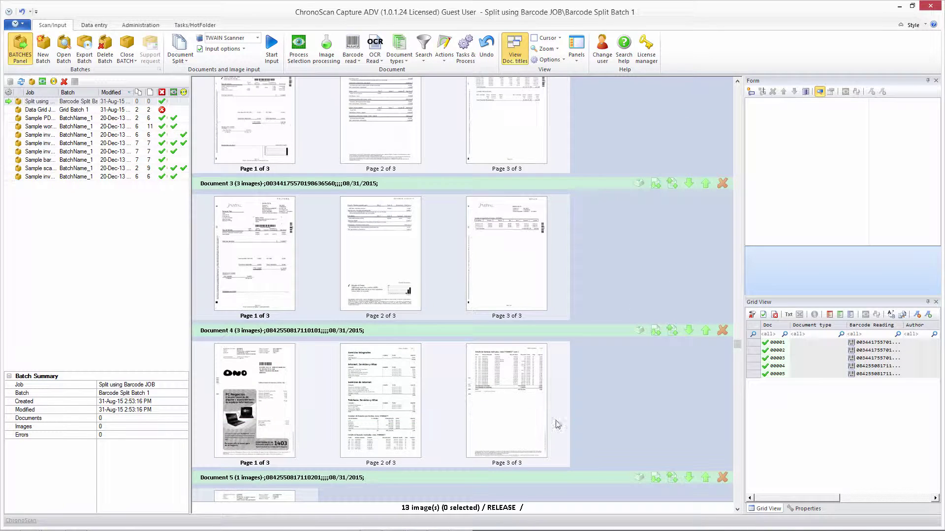
click(738, 403)
scroll(593, 363, up, 4)
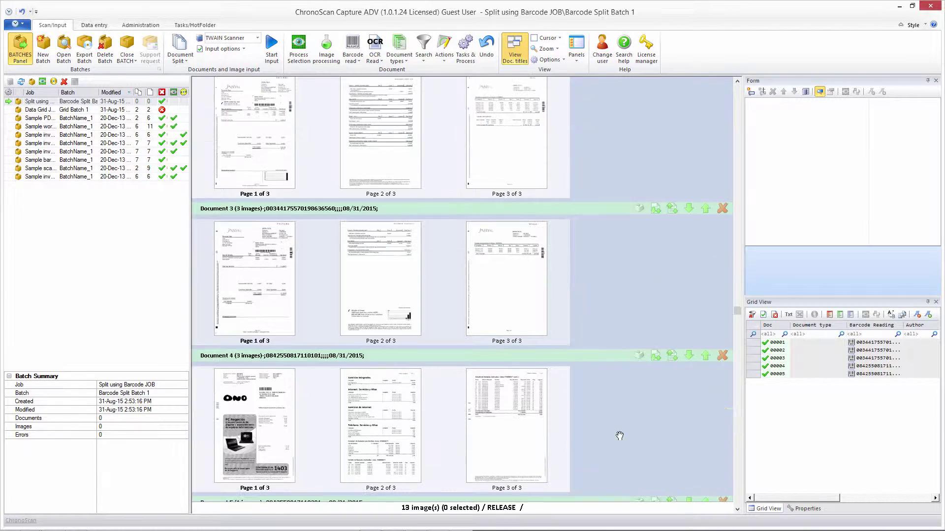
scroll(614, 379, up, 2)
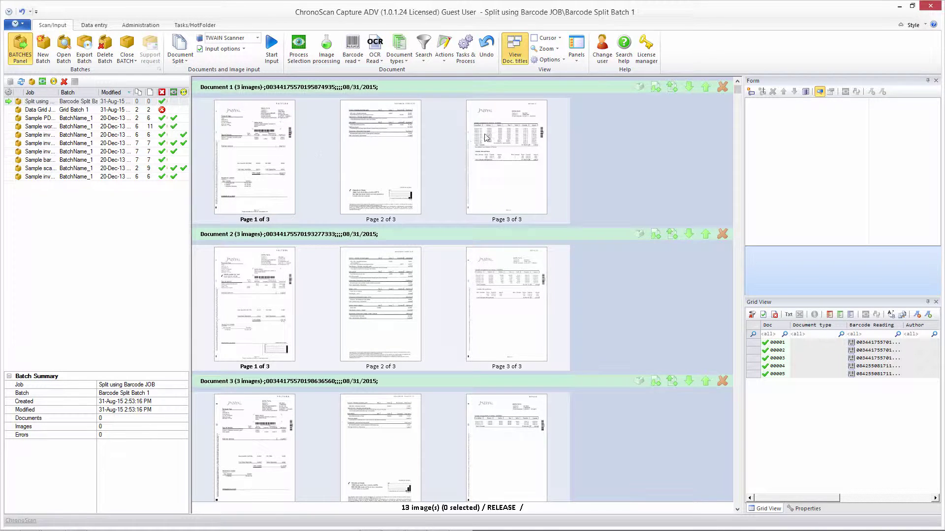
mouse_move(397, 212)
scroll(620, 424, down, 6)
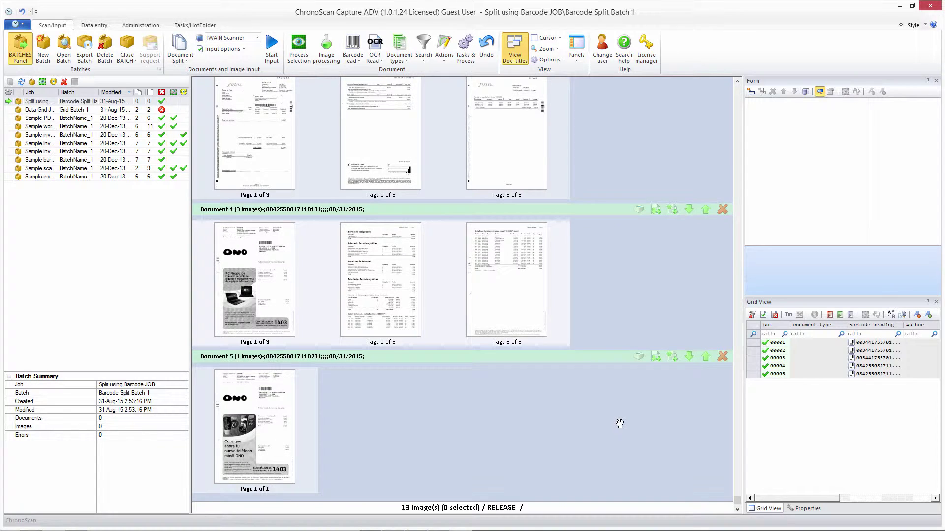